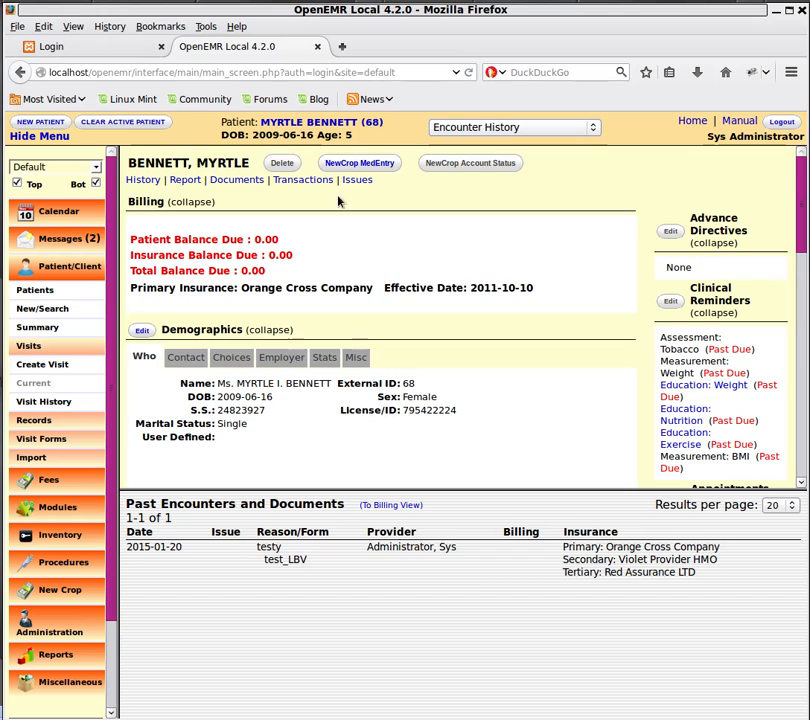
# Step: Upload the file YourPt_CCD.pdf from Downloads to the CCD category of the patient's documents
pyautogui.click(230, 181)
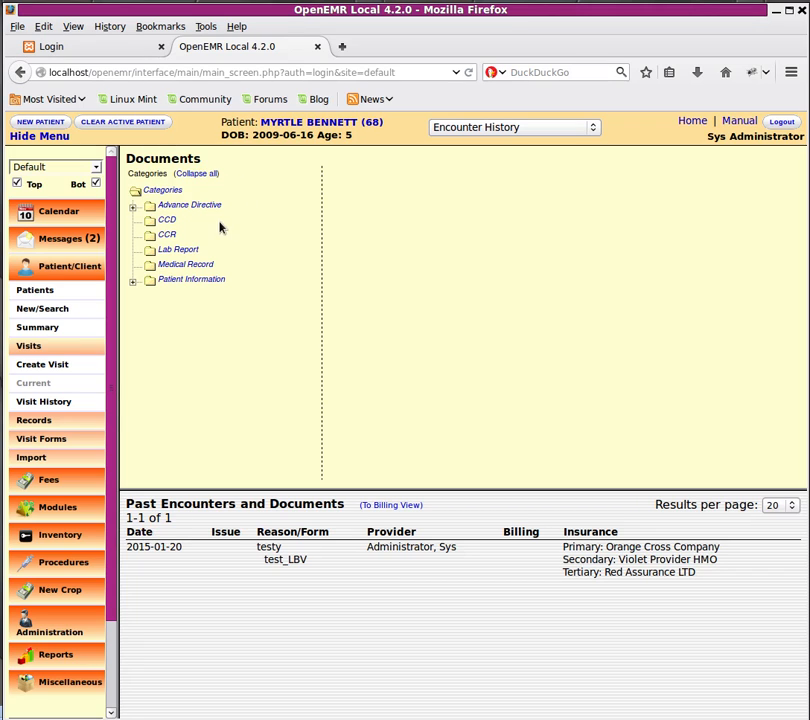
pyautogui.click(170, 221)
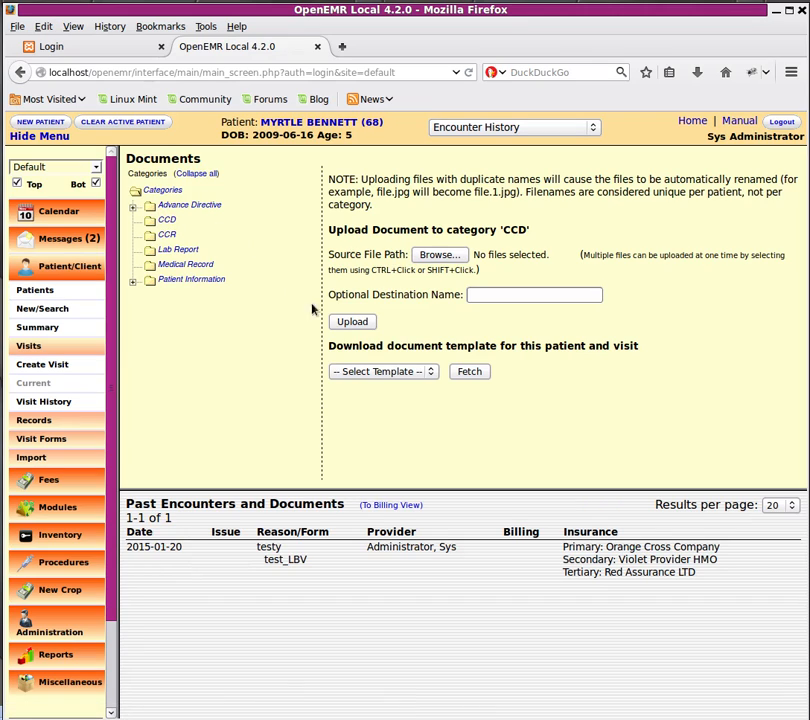
pyautogui.click(449, 257)
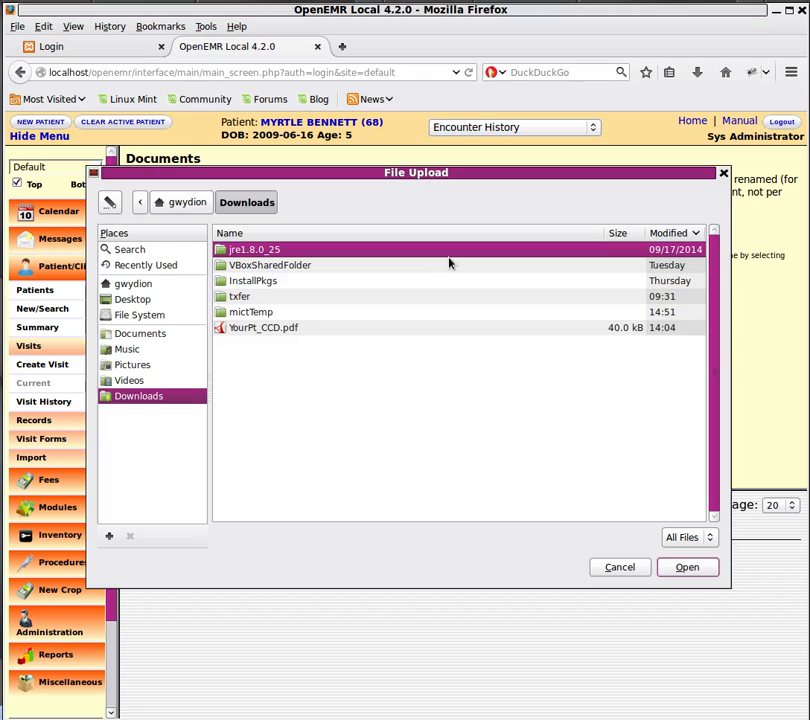
pyautogui.click(266, 330)
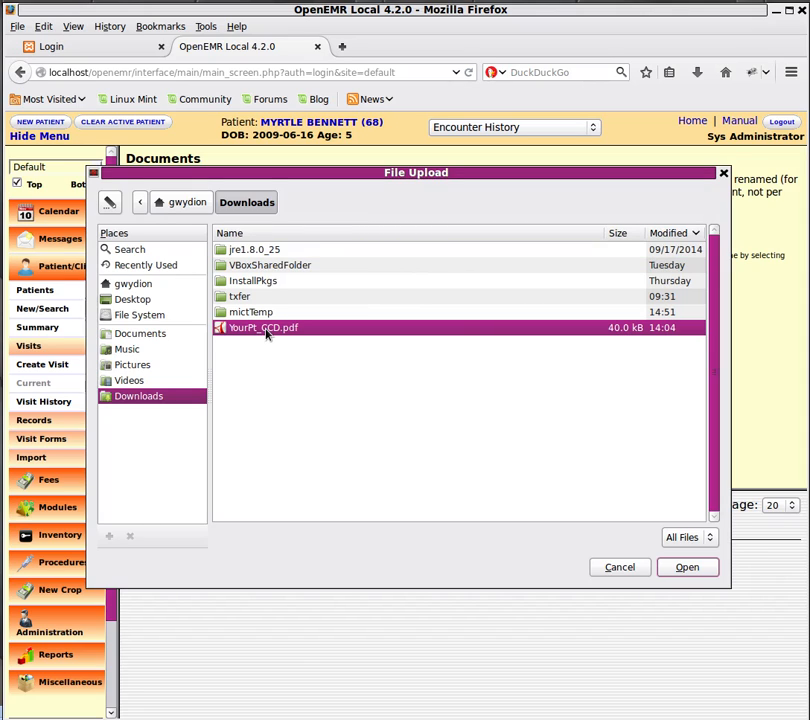
pyautogui.doubleClick(266, 330)
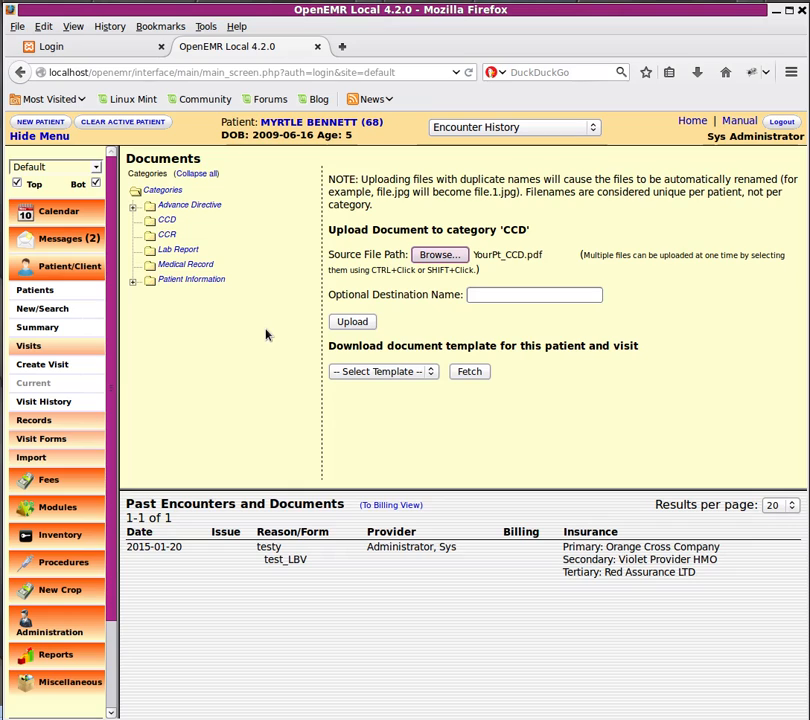
pyautogui.click(352, 322)
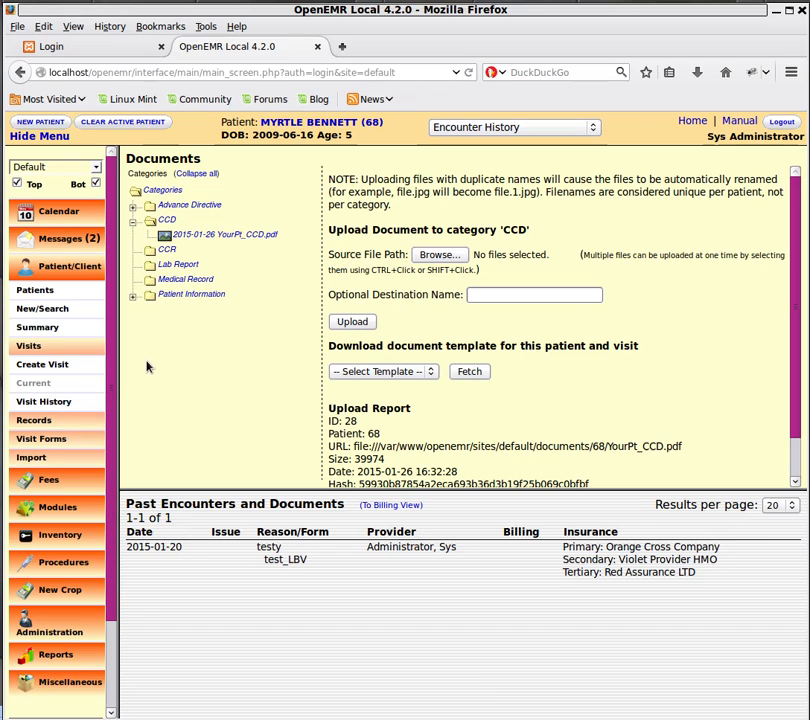
# Step: Return to the patient's documents from the summary, open YourPt_CCD.pdf in the CCD category, and close the extra browser tab it launches
pyautogui.click(44, 328)
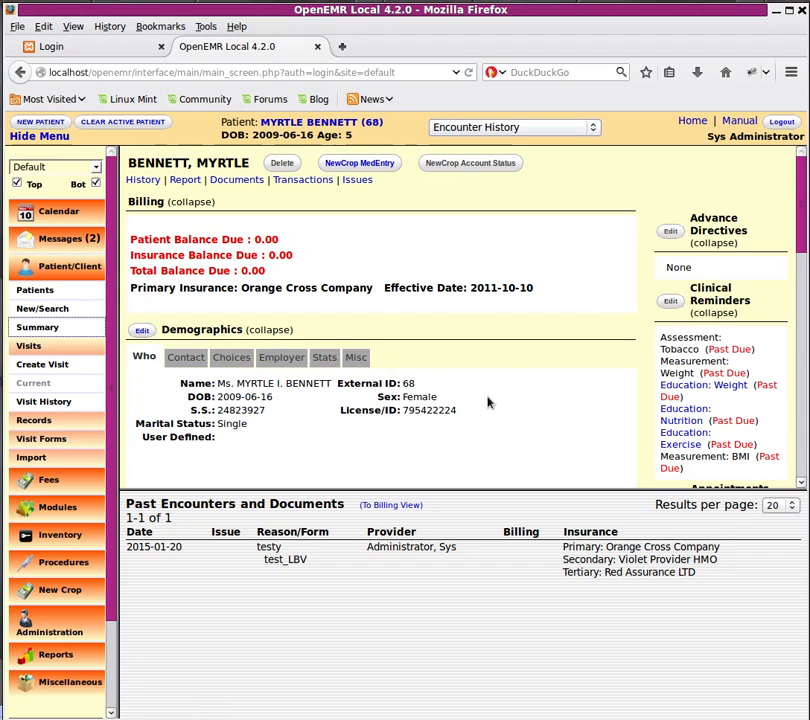
pyautogui.click(238, 180)
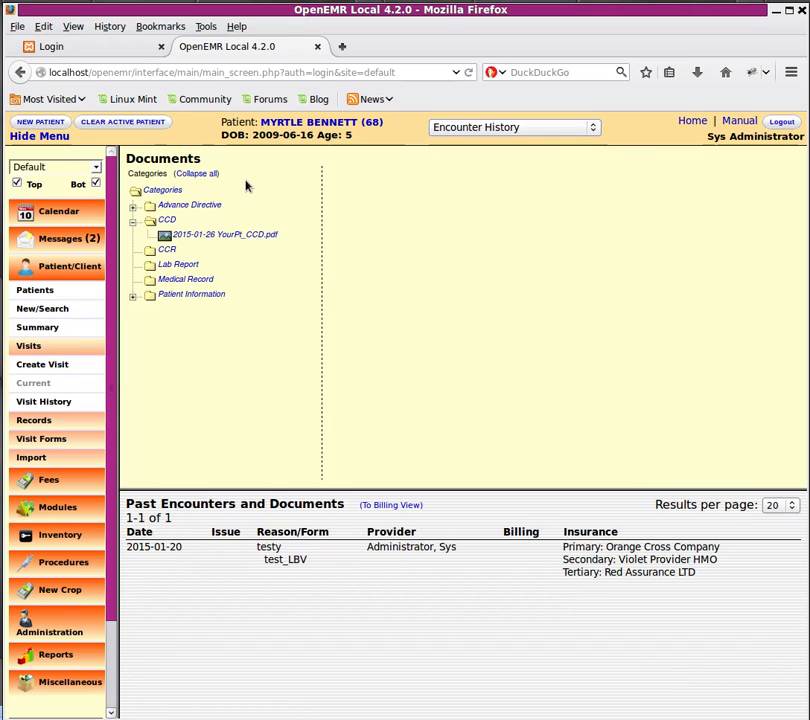
pyautogui.click(133, 224)
pyautogui.click(133, 224)
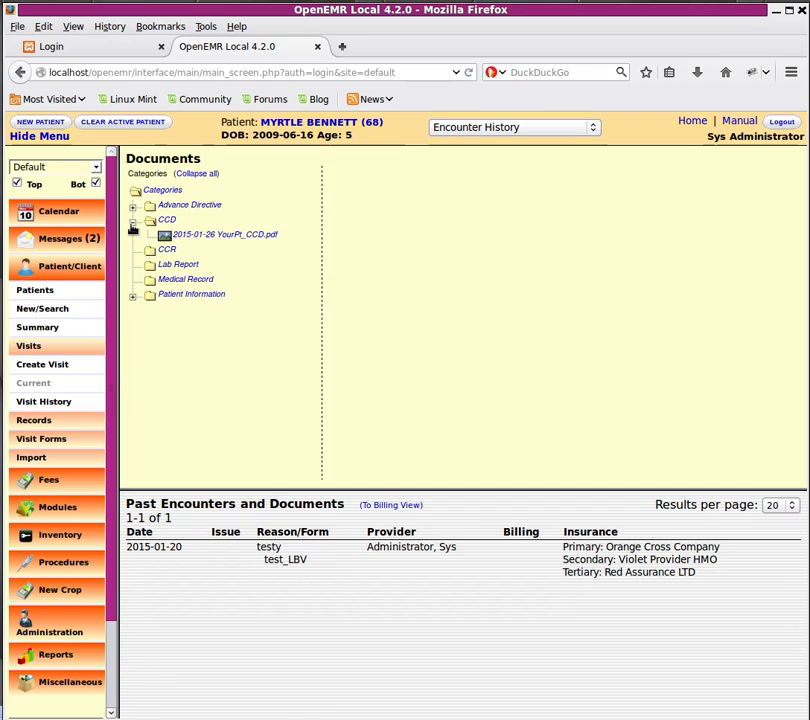
pyautogui.click(229, 236)
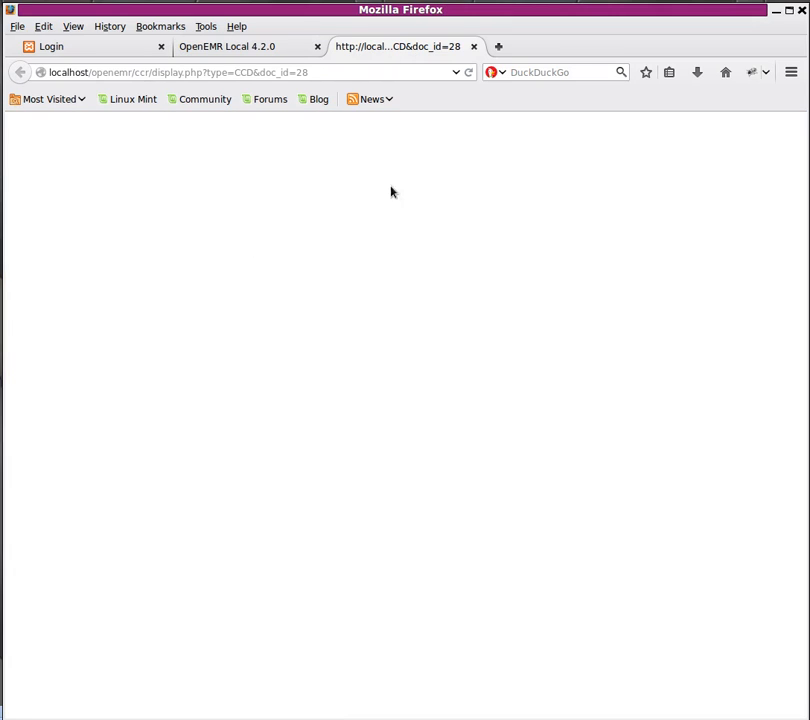
pyautogui.click(474, 47)
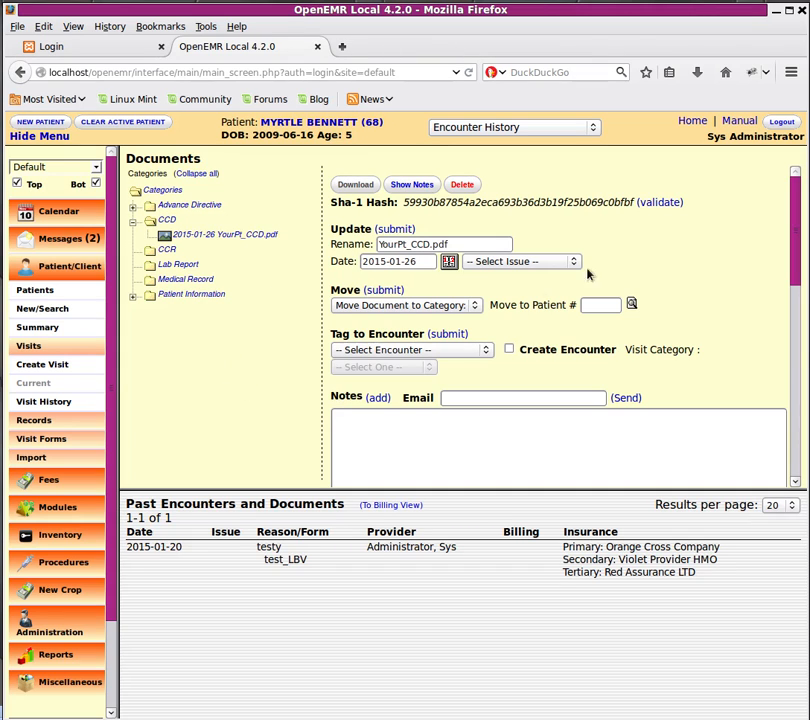
# Step: Look through the pages of the displayed Continuity of Care Document, including medications, immunizations, results and the patient header
pyautogui.scroll(-5, 674, 231)
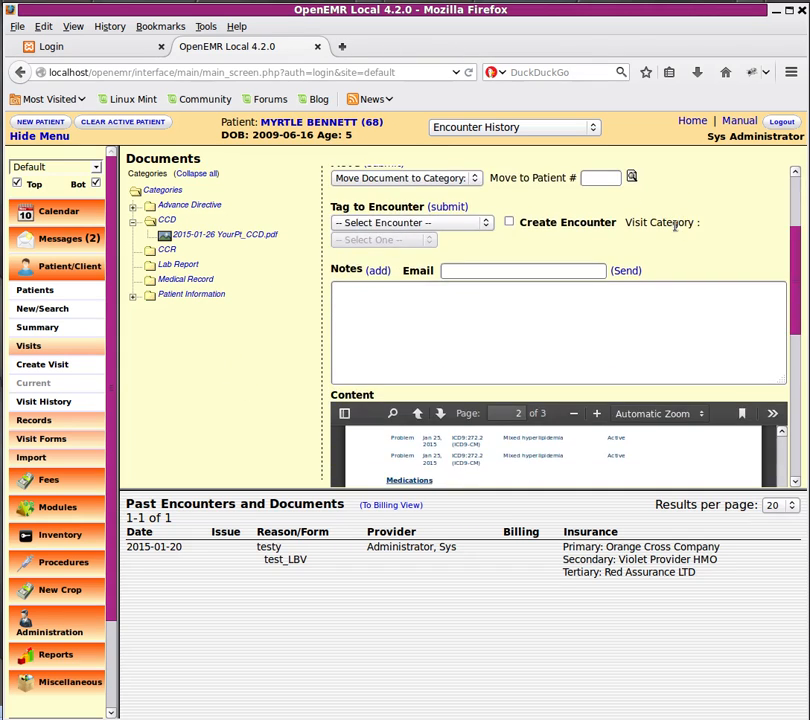
pyautogui.scroll(-2, 674, 231)
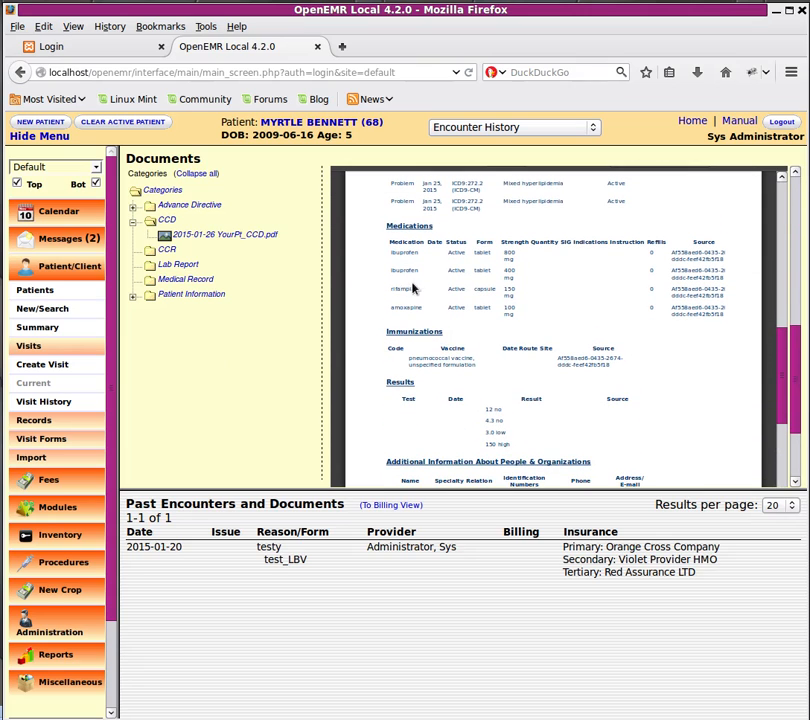
pyautogui.scroll(-3, 416, 290)
pyautogui.scroll(-8, 419, 296)
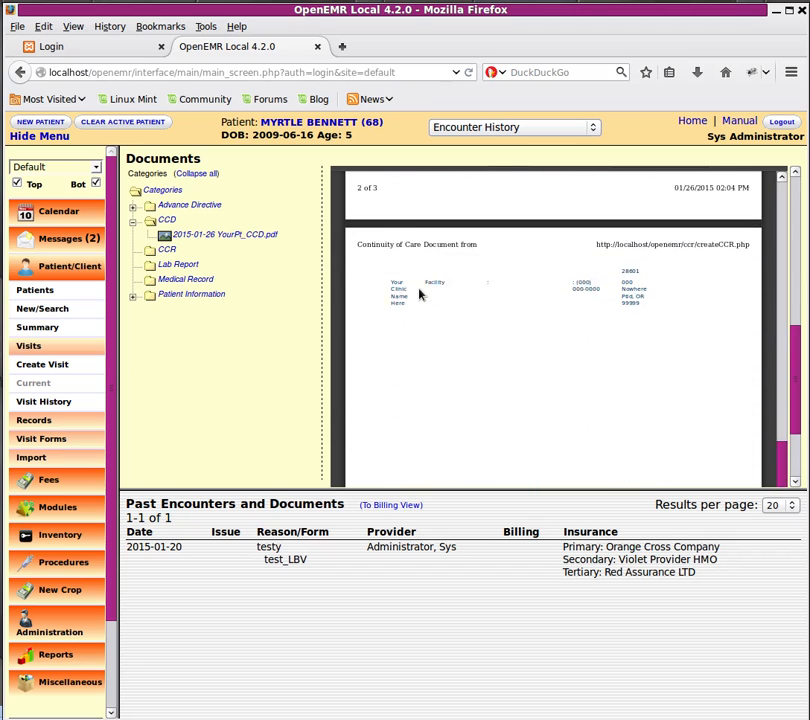
pyautogui.scroll(6, 412, 292)
pyautogui.scroll(10, 409, 272)
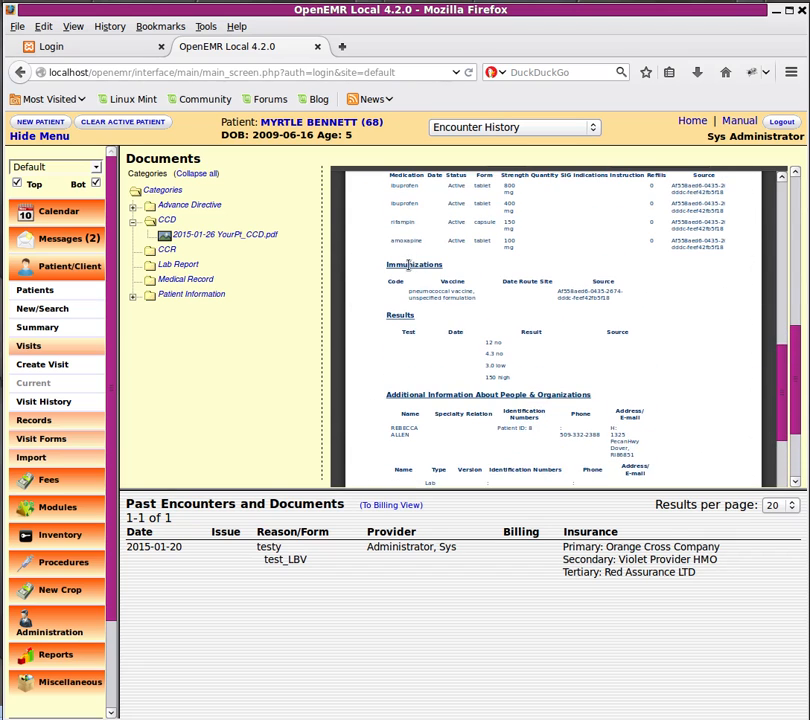
pyautogui.scroll(8, 414, 261)
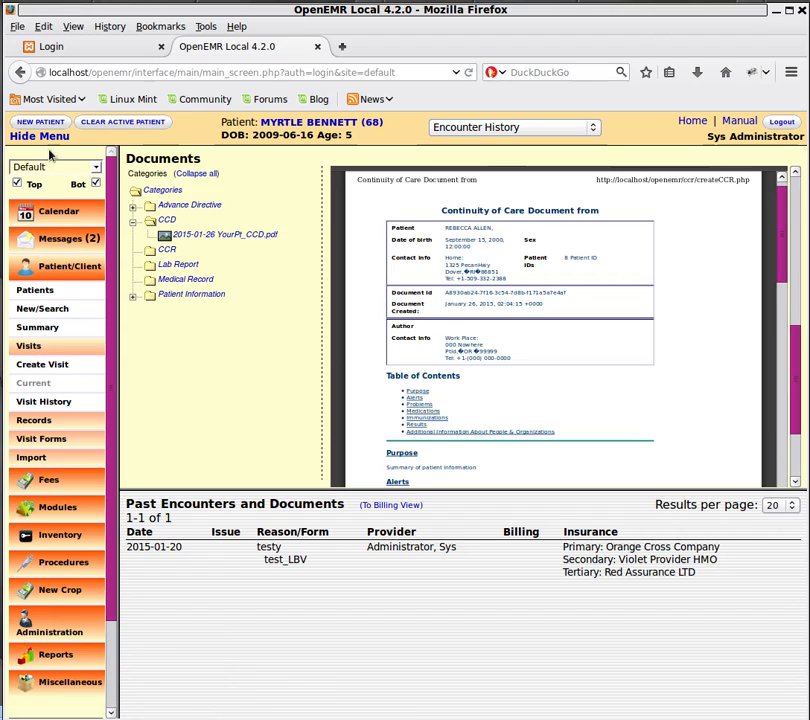
# Step: Set the navigation target frame to Bottom and load the patient's summary there
pyautogui.click(97, 170)
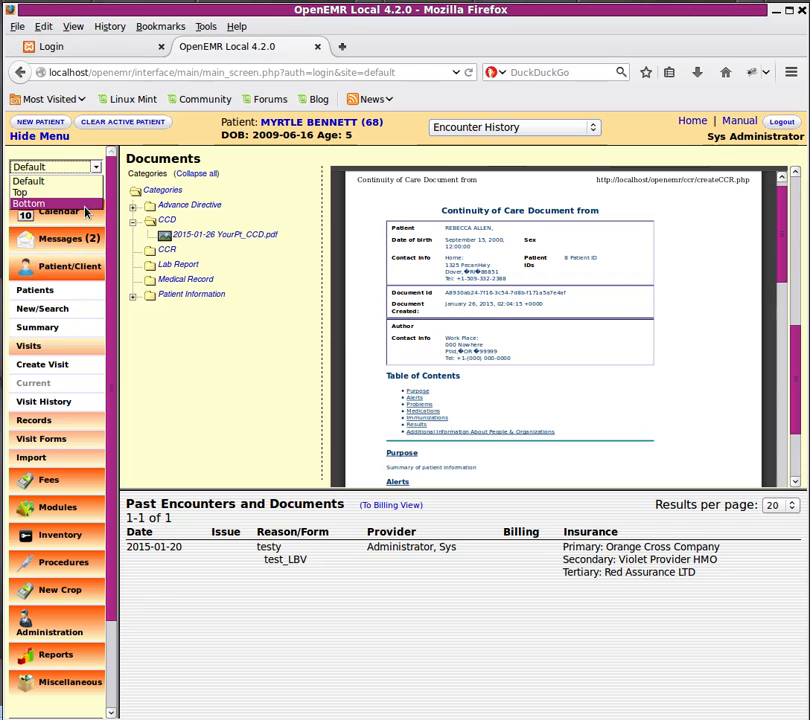
pyautogui.click(30, 203)
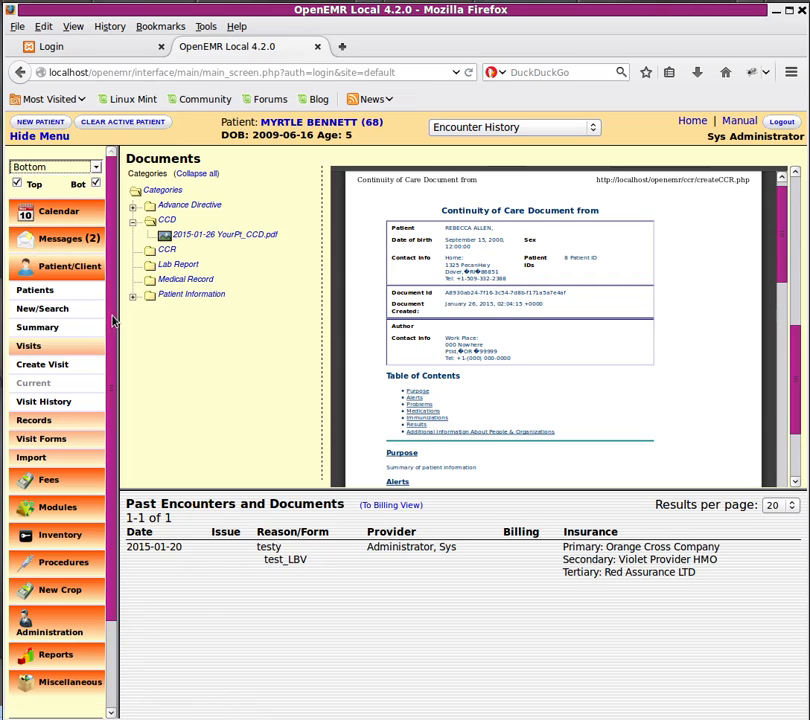
pyautogui.click(40, 327)
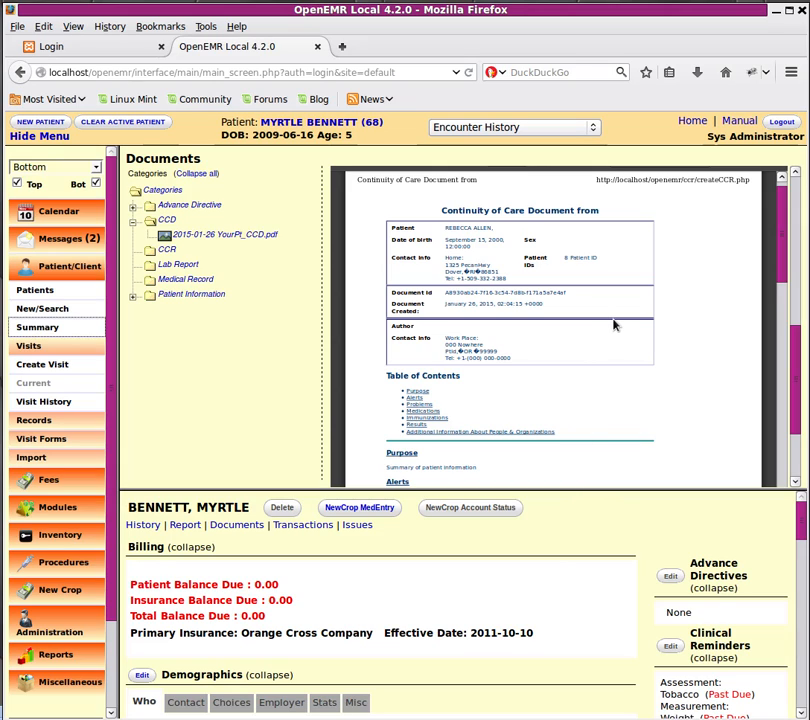
# Step: Display the CCD's Alerts and Problems sections, open the patient's issues list alongside them, and enlarge the issues frame
pyautogui.scroll(-1, 614, 325)
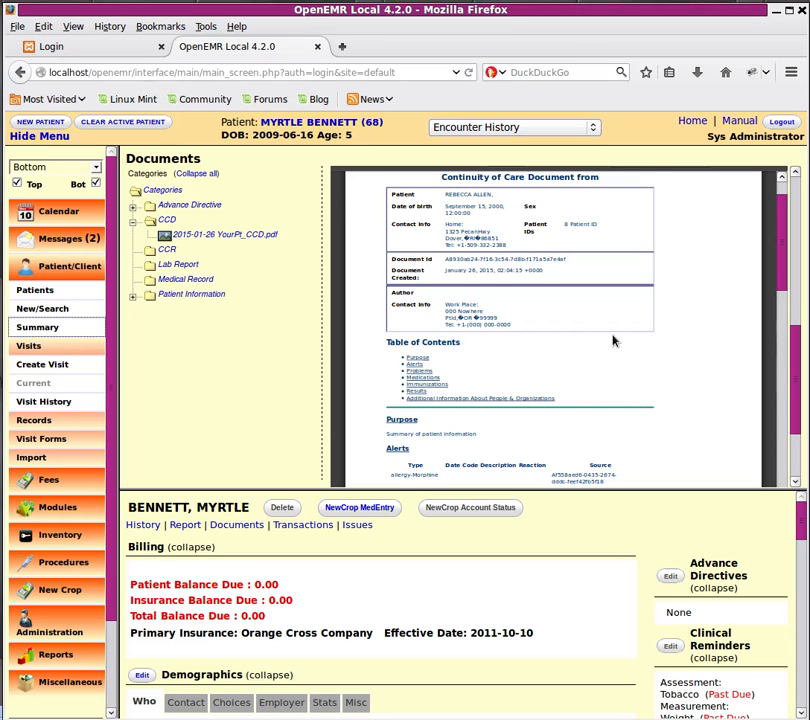
pyautogui.scroll(-2, 615, 385)
pyautogui.scroll(-5, 614, 341)
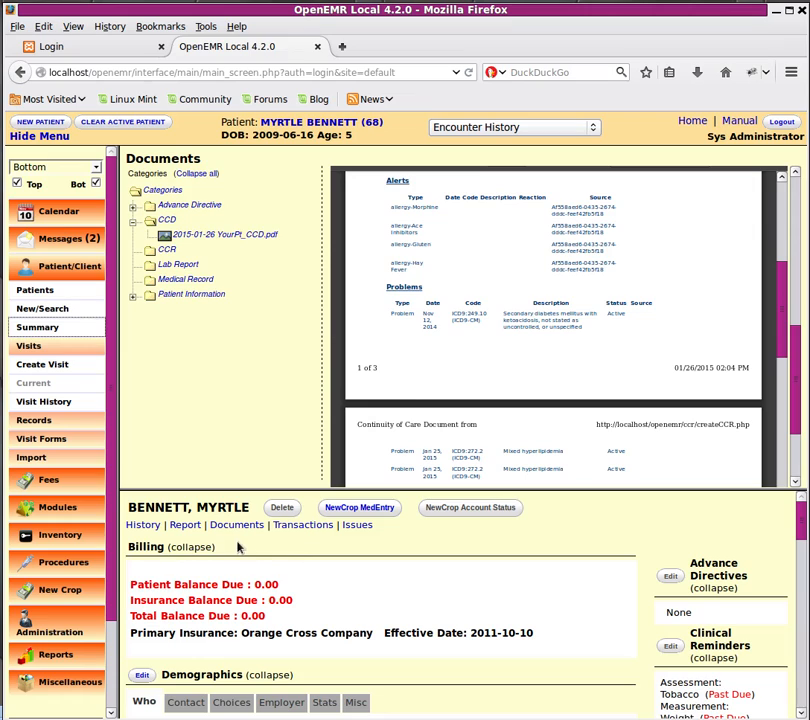
pyautogui.click(356, 525)
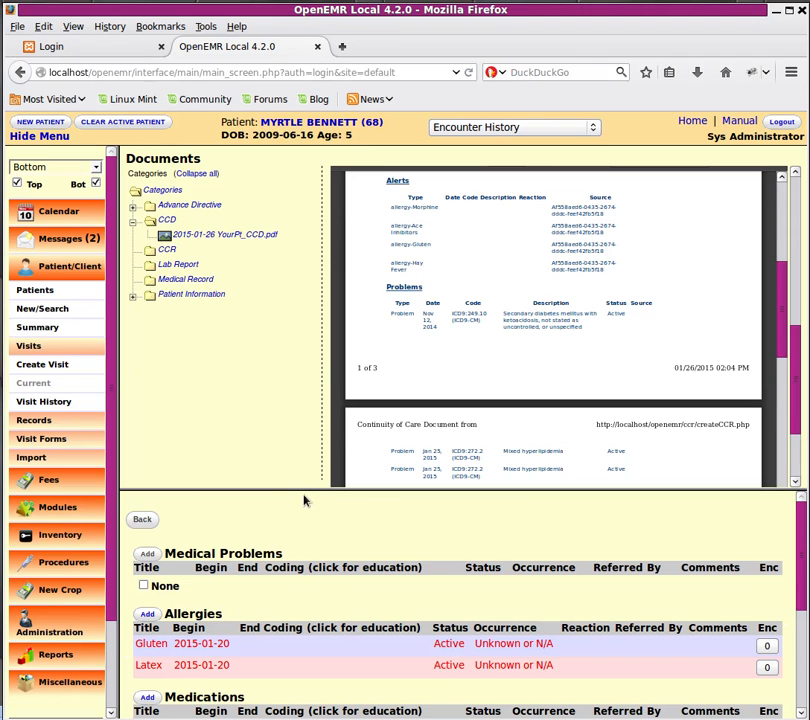
pyautogui.moveTo(305, 487); pyautogui.dragTo(301, 403)
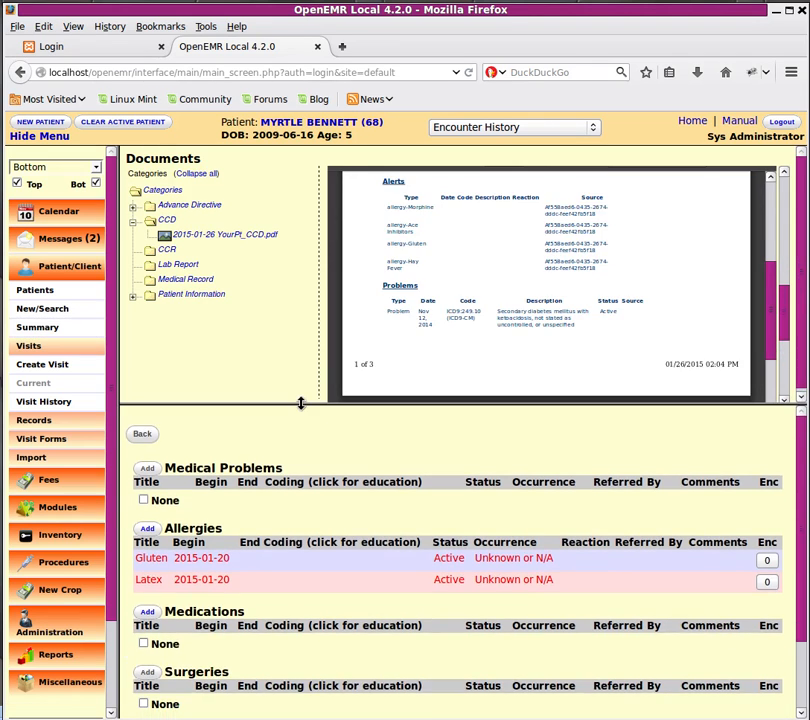
# Step: Add a medical problem coded ICD9 249.10, secondary diabetes mellitus with ketoacidosis, by searching the code finder for 249.1, and save it
pyautogui.click(148, 470)
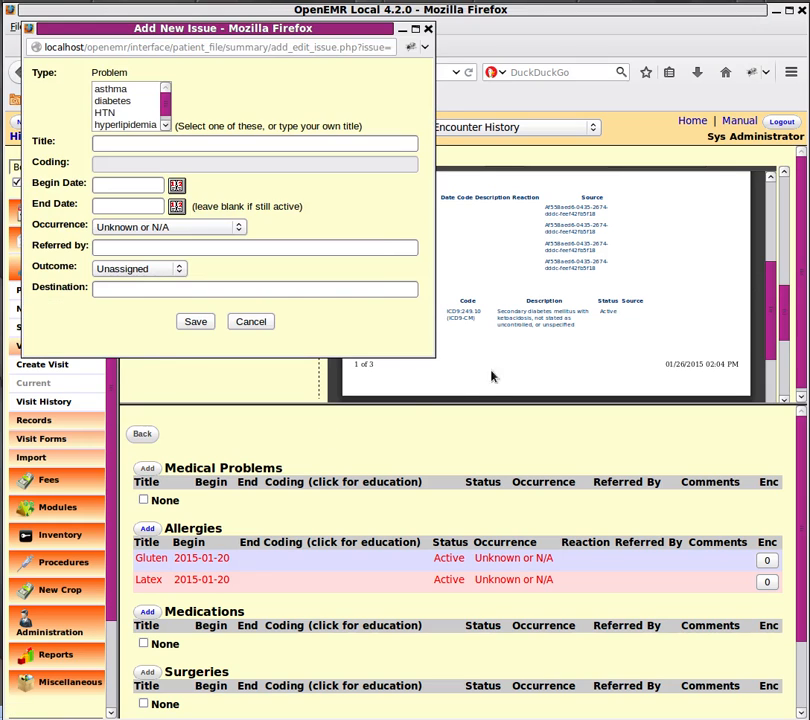
pyautogui.click(492, 374)
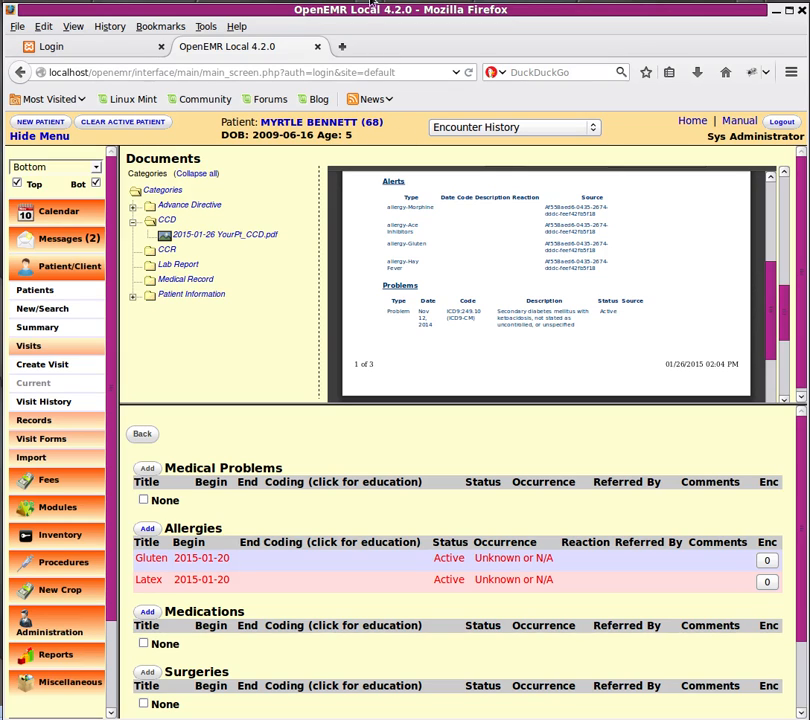
pyautogui.click(147, 468)
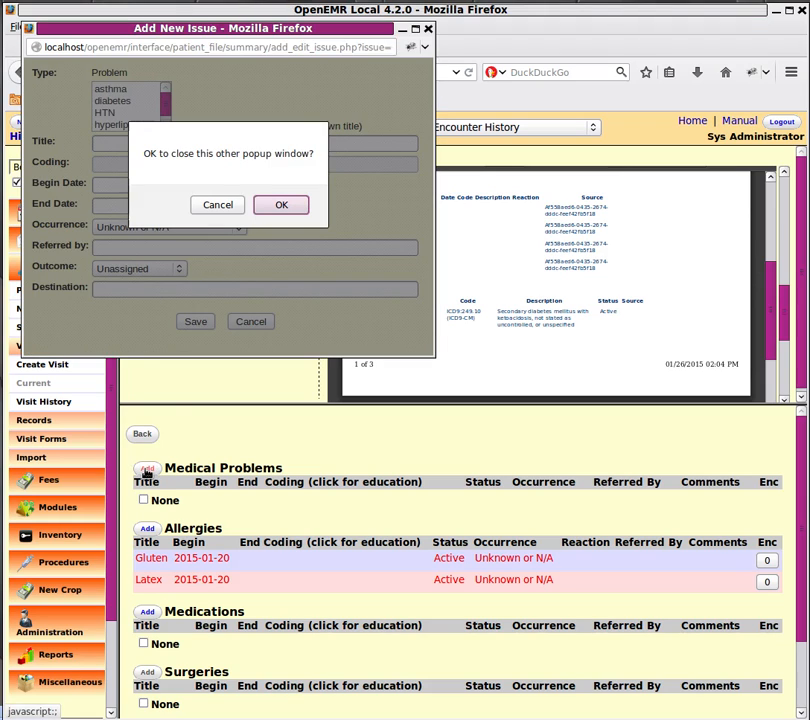
pyautogui.click(281, 205)
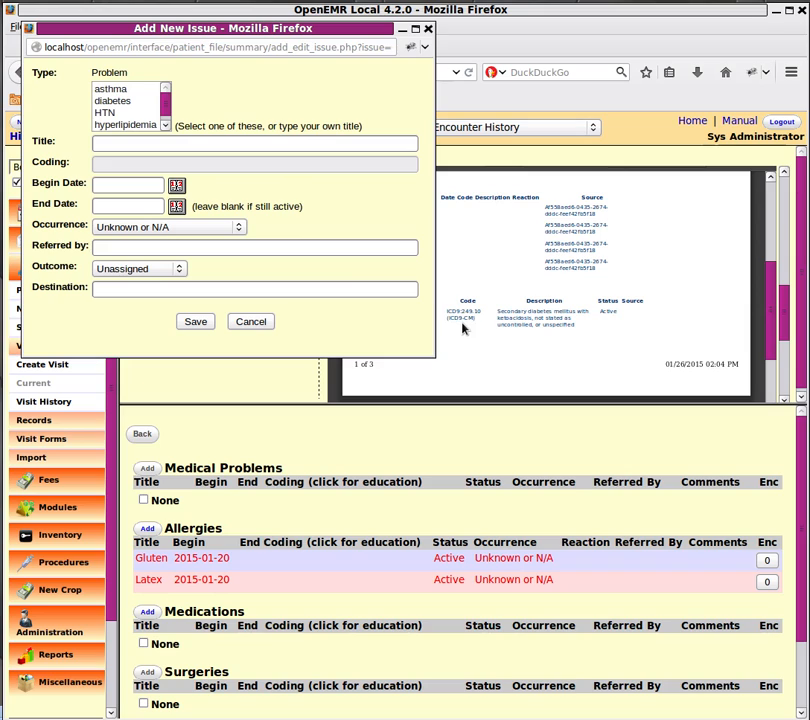
pyautogui.click(203, 164)
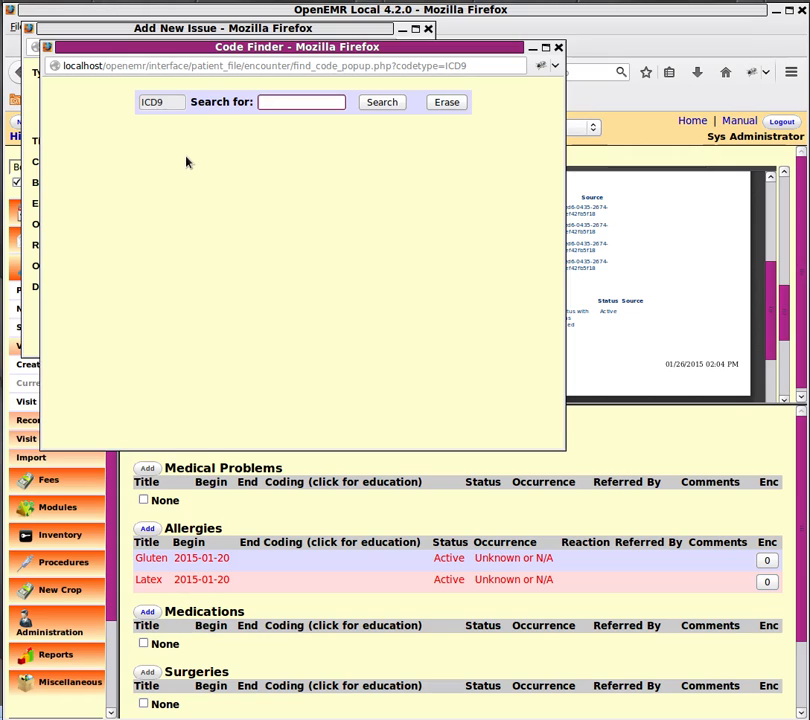
pyautogui.click(308, 103)
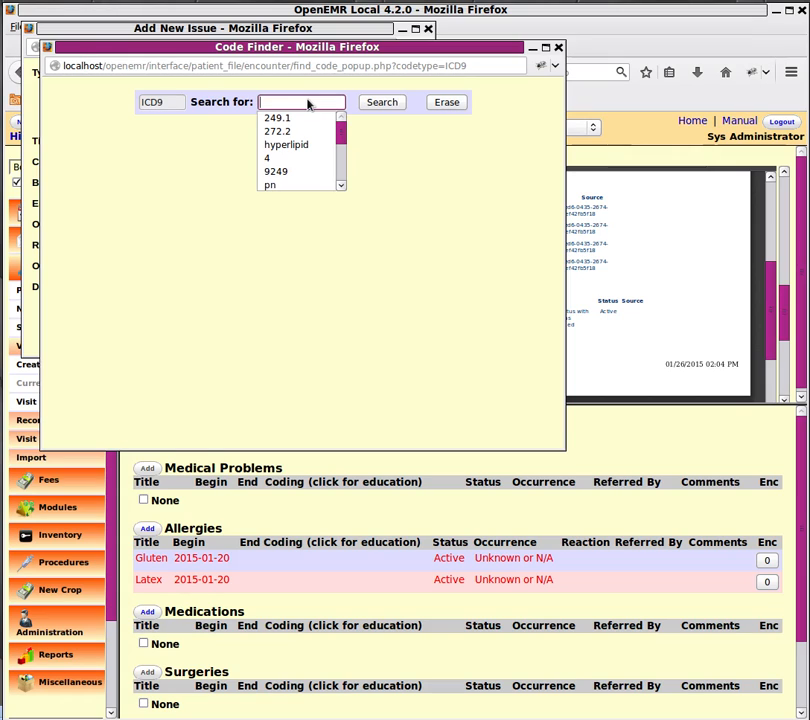
pyautogui.click(302, 121)
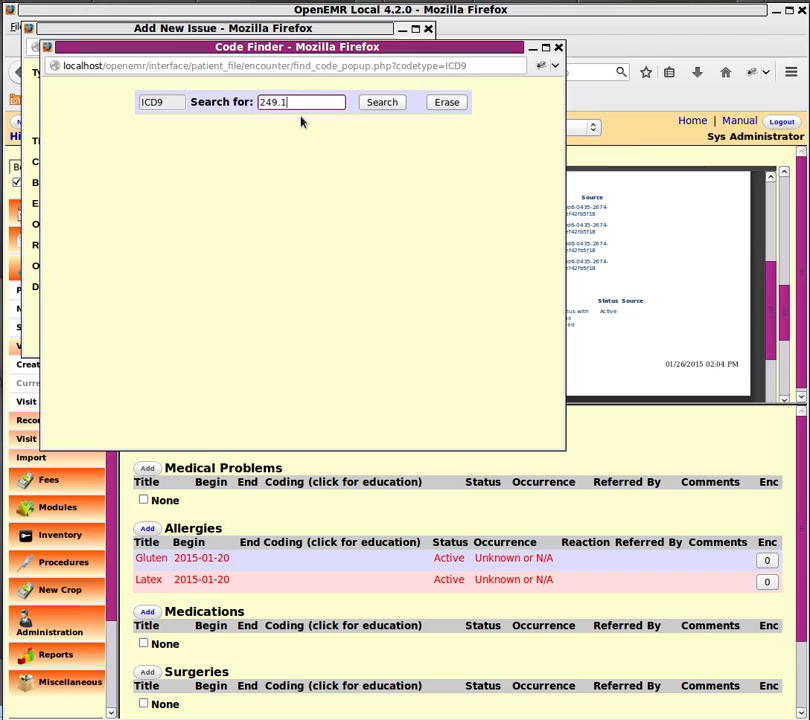
pyautogui.click(381, 103)
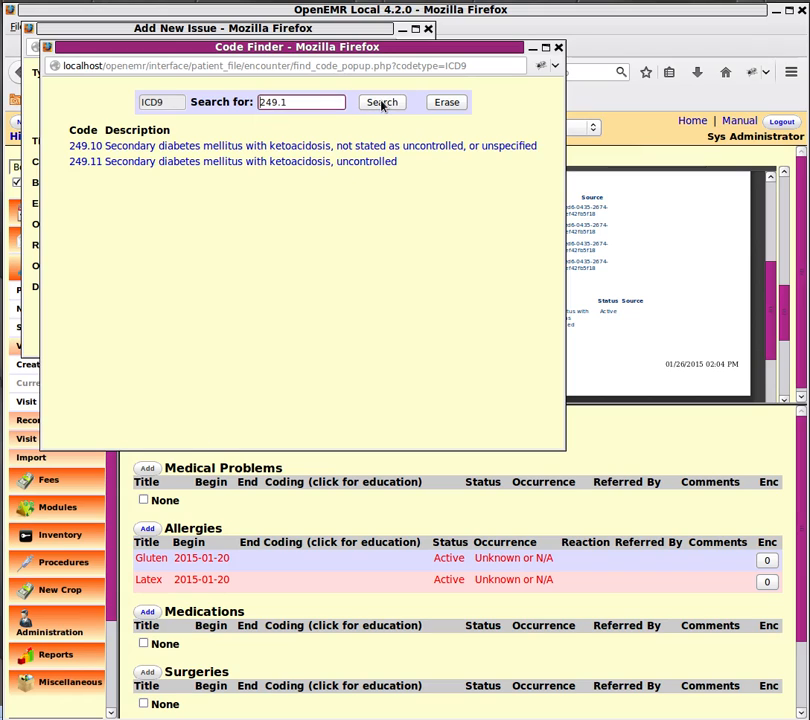
pyautogui.click(470, 147)
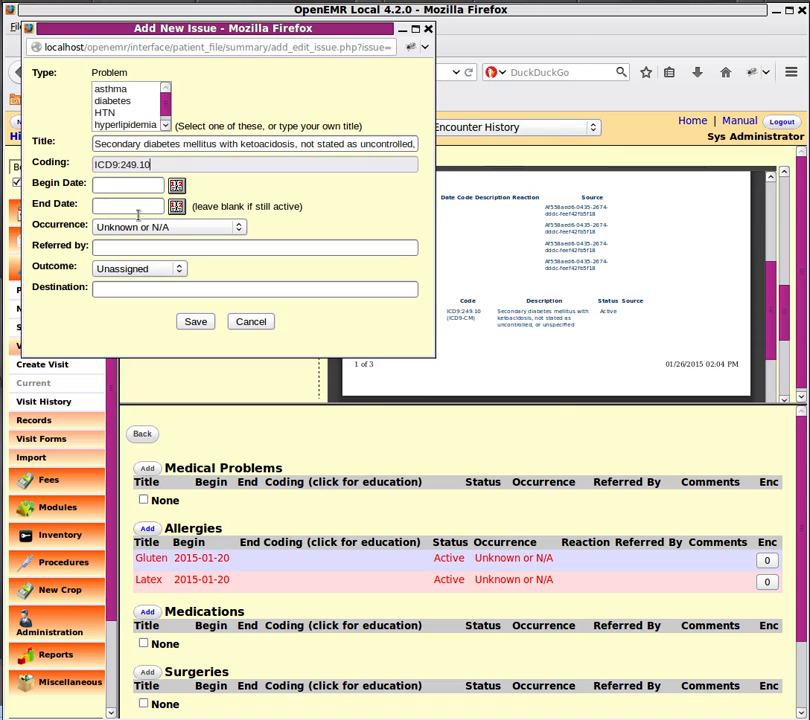
pyautogui.click(200, 322)
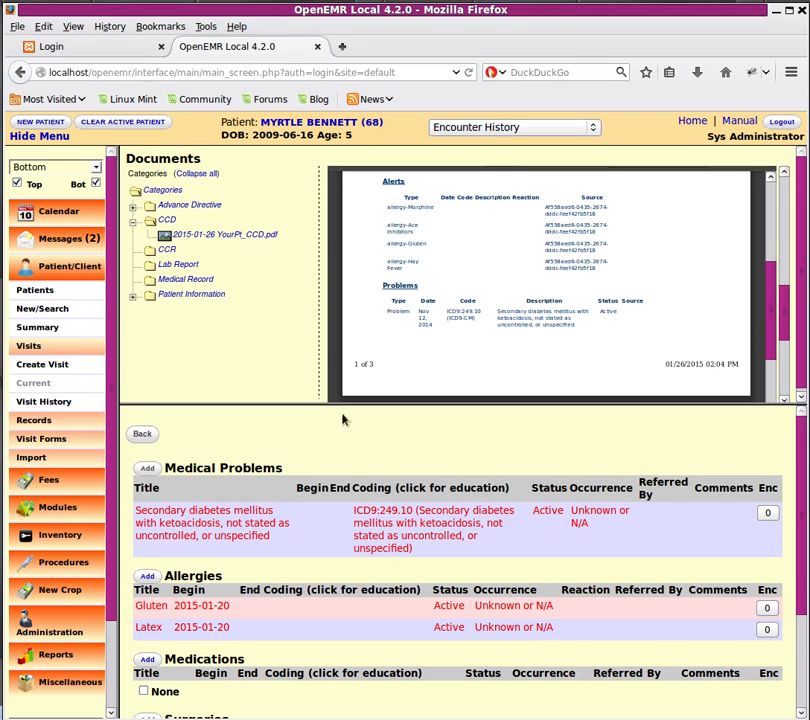
# Step: Reopen the secondary diabetes problem to check its title and coding, and save the entry
pyautogui.click(172, 527)
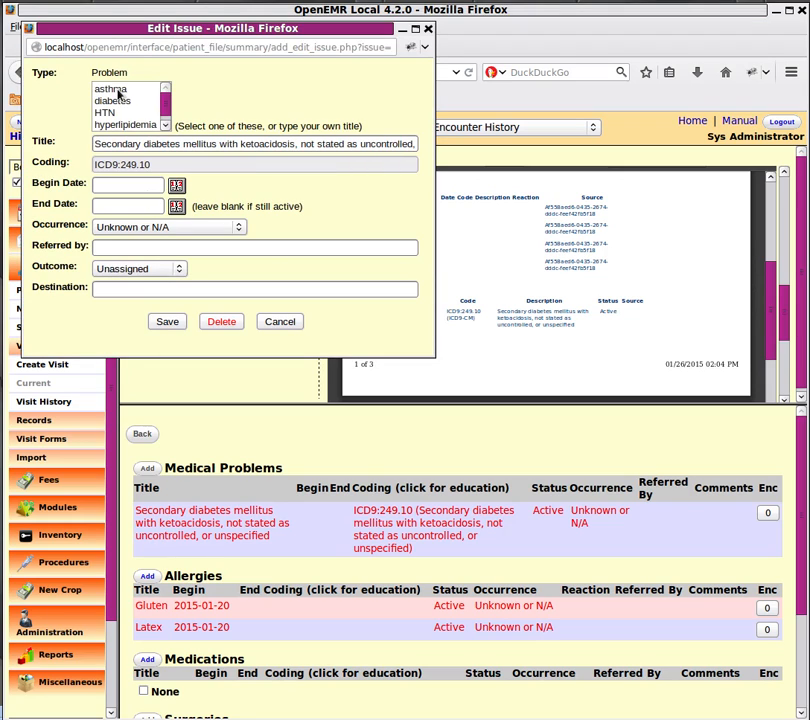
pyautogui.click(166, 322)
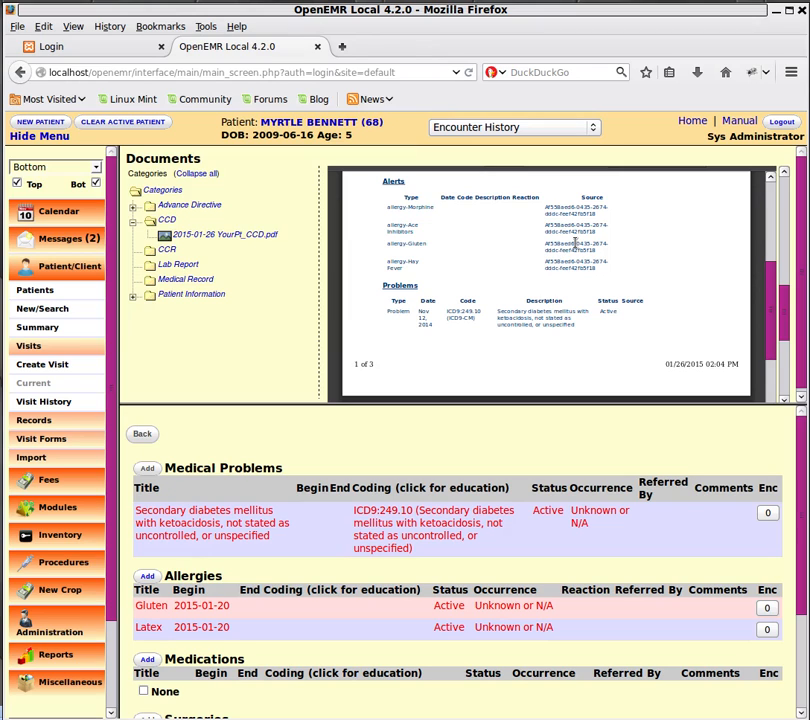
# Step: Display the CCD's Medications section and start adding a medication from the patient's issues list
pyautogui.scroll(-5, 575, 243)
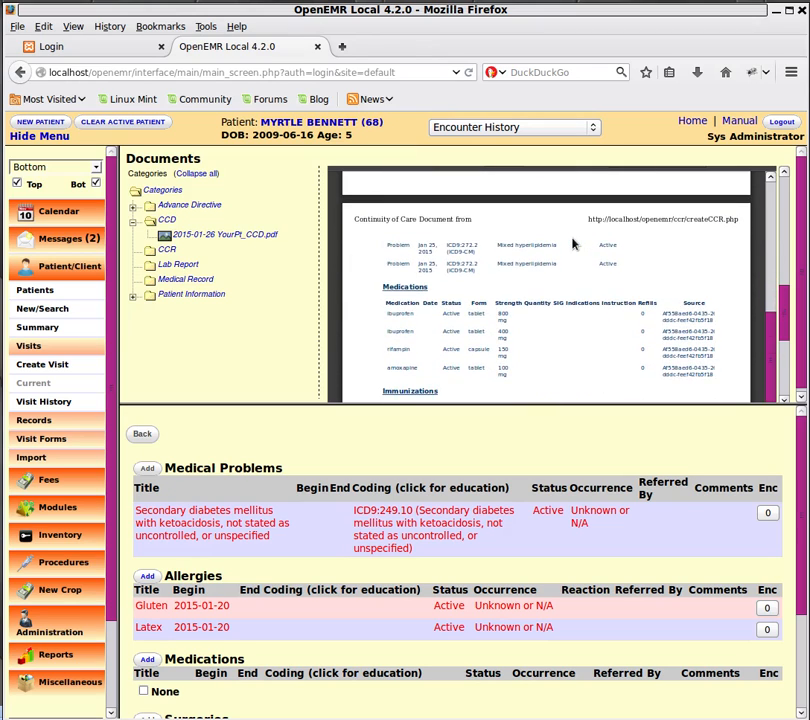
pyautogui.scroll(-2, 575, 243)
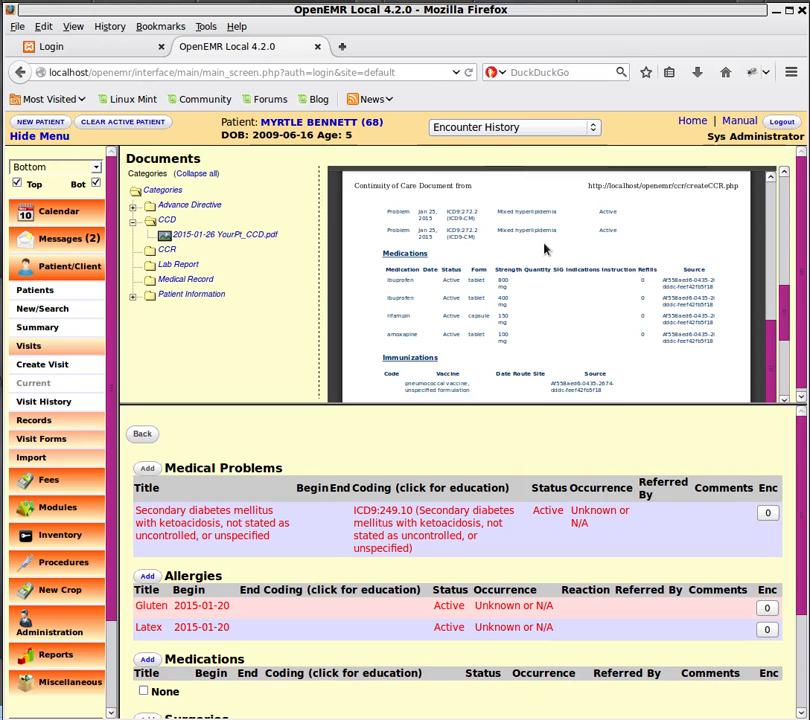
pyautogui.scroll(-2, 300, 447)
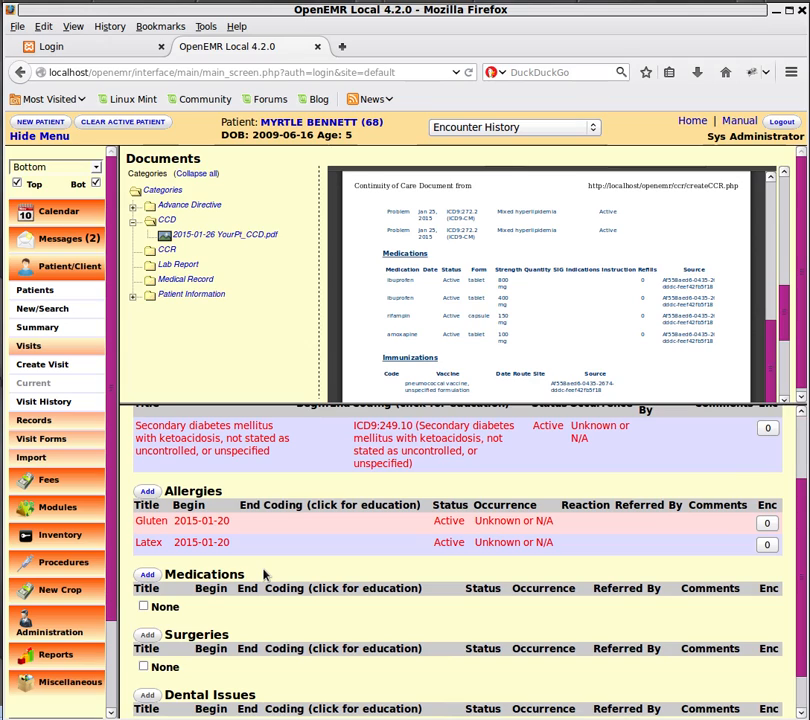
pyautogui.click(148, 576)
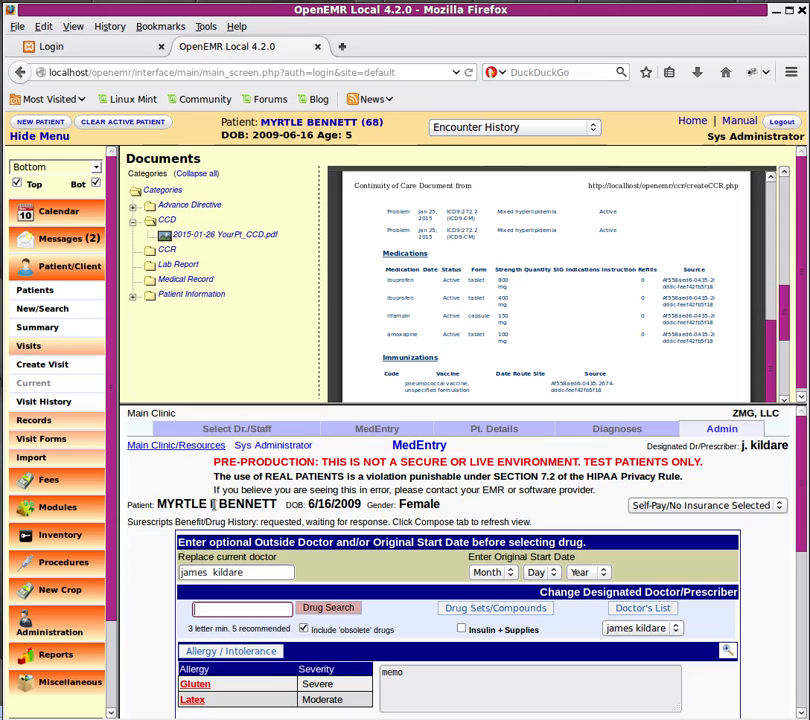
# Step: Replace the current doctor with the outside doctor's name and set the original start date to Mar 13, 2002
pyautogui.moveTo(262, 572); pyautogui.dragTo(68, 570)
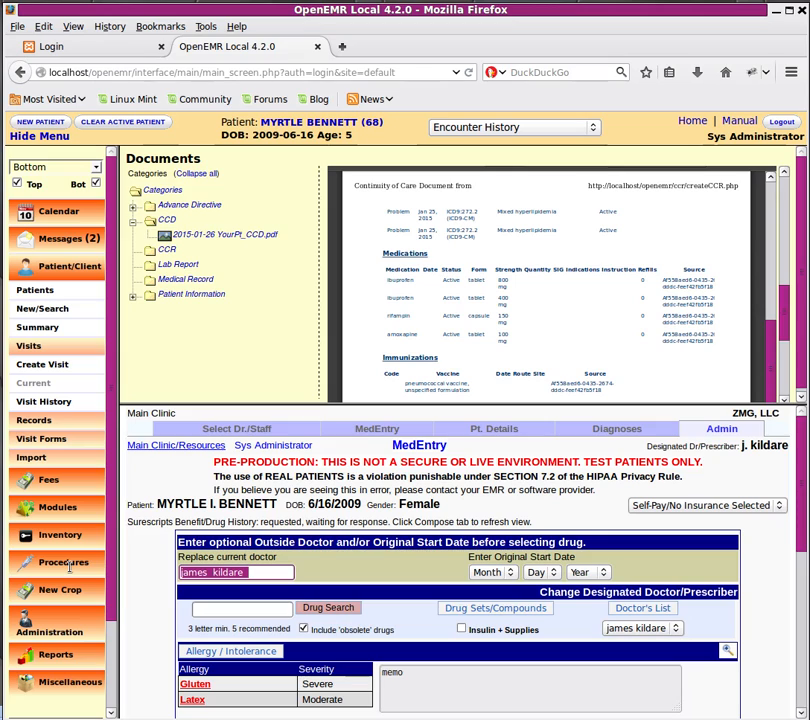
pyautogui.write('dr no')
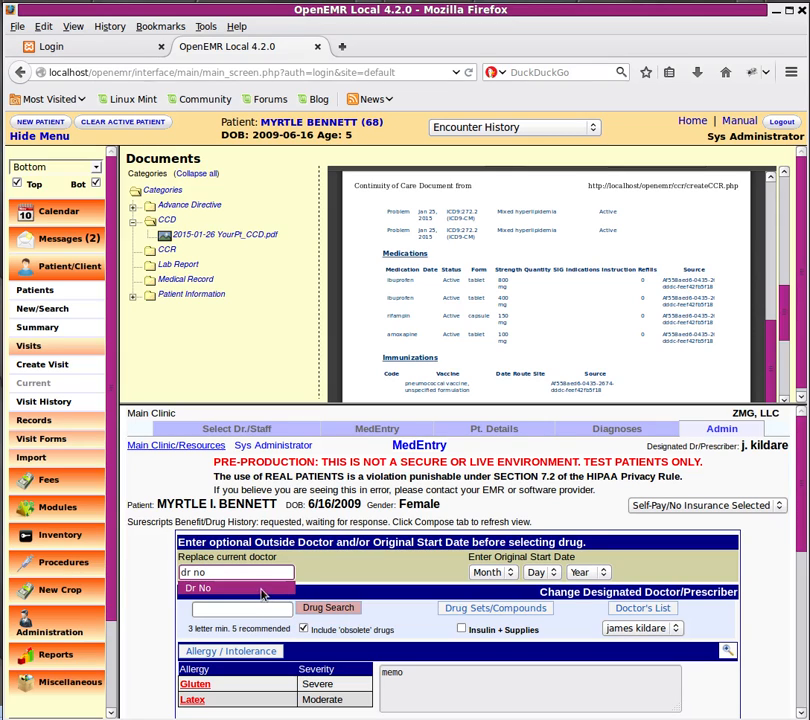
pyautogui.click(200, 588)
pyautogui.click(505, 573)
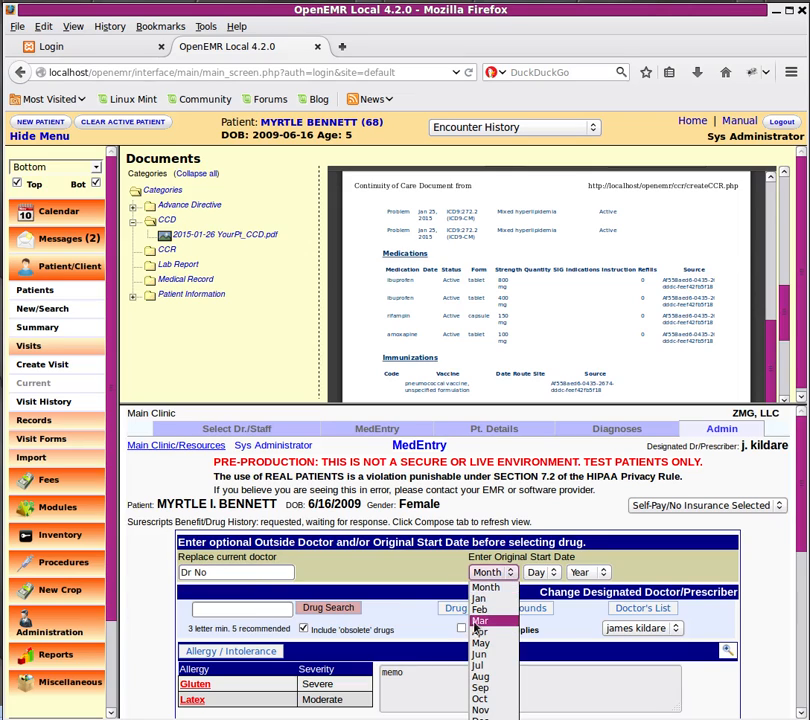
pyautogui.click(483, 621)
pyautogui.click(538, 573)
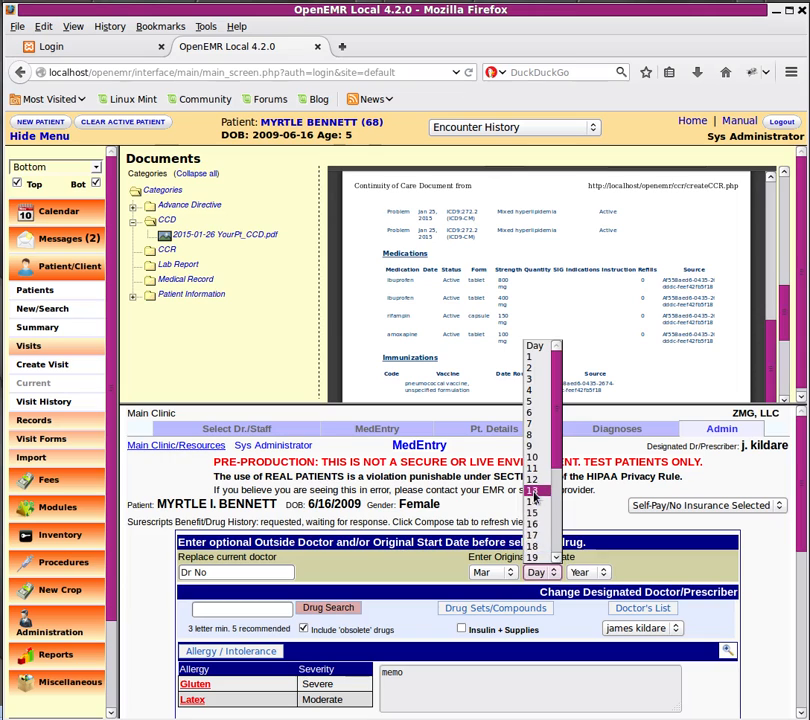
pyautogui.click(539, 591)
pyautogui.click(593, 575)
pyautogui.click(590, 513)
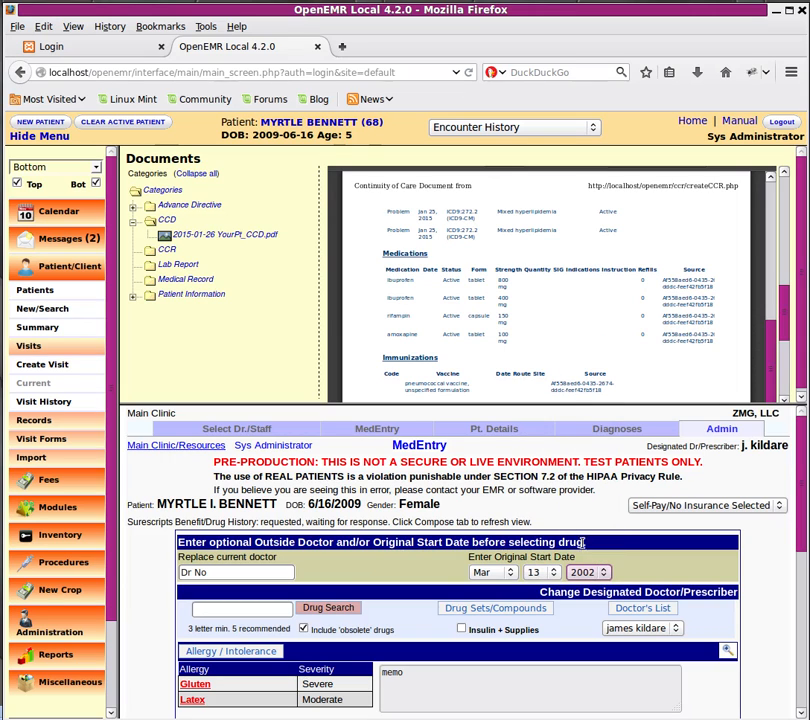
# Step: Search the drug database for rifam and add the generic rifampin 150 mg capsule to the patient's entry
pyautogui.scroll(-2, 363, 580)
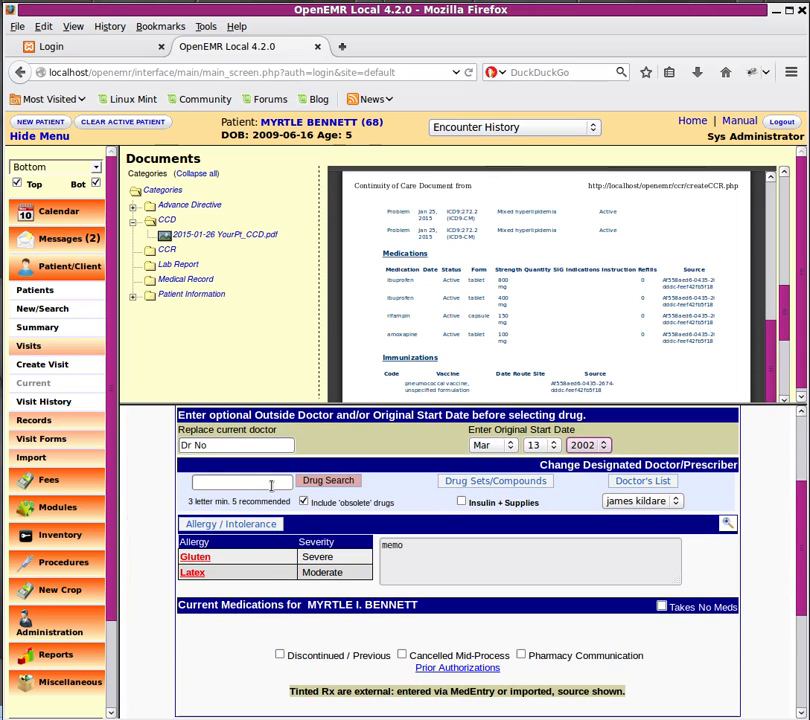
pyautogui.click(270, 486)
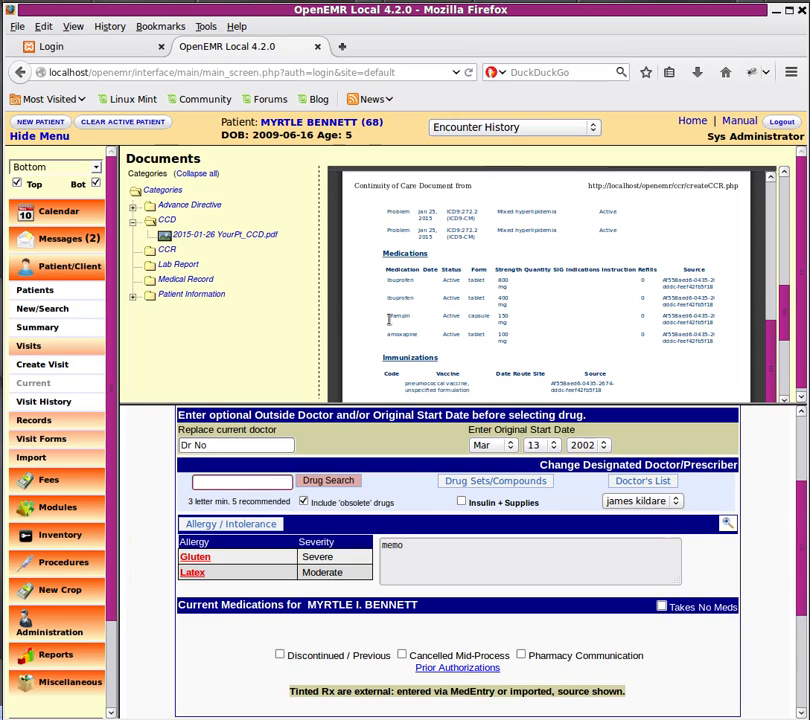
pyautogui.click(280, 484)
pyautogui.write('rif')
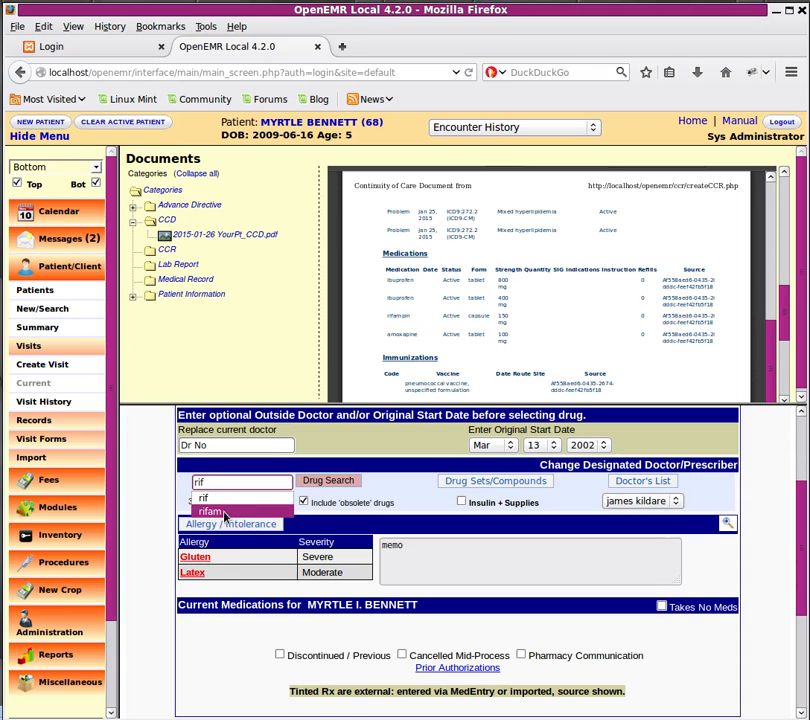
pyautogui.click(210, 511)
pyautogui.click(328, 481)
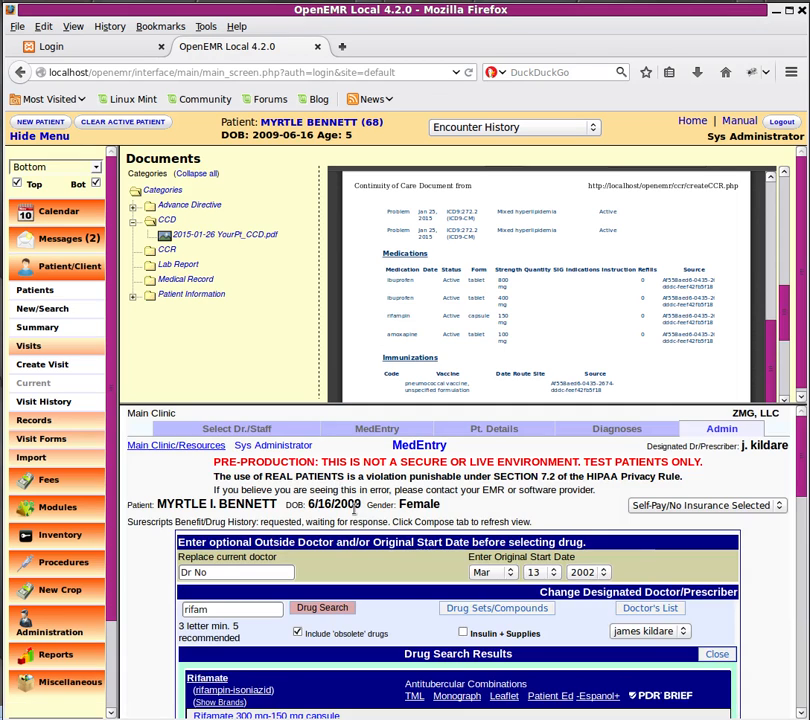
pyautogui.scroll(-4, 363, 510)
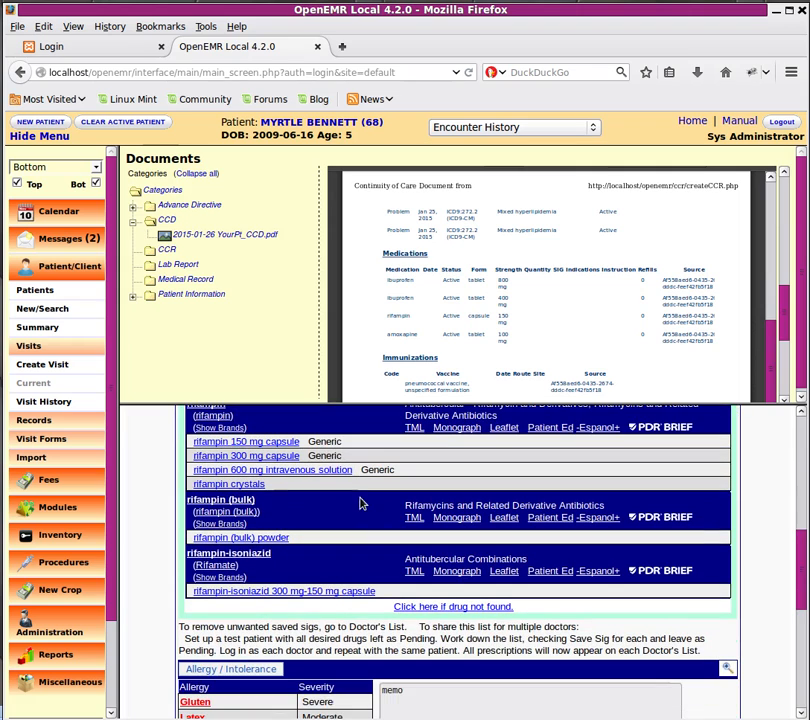
pyautogui.click(285, 441)
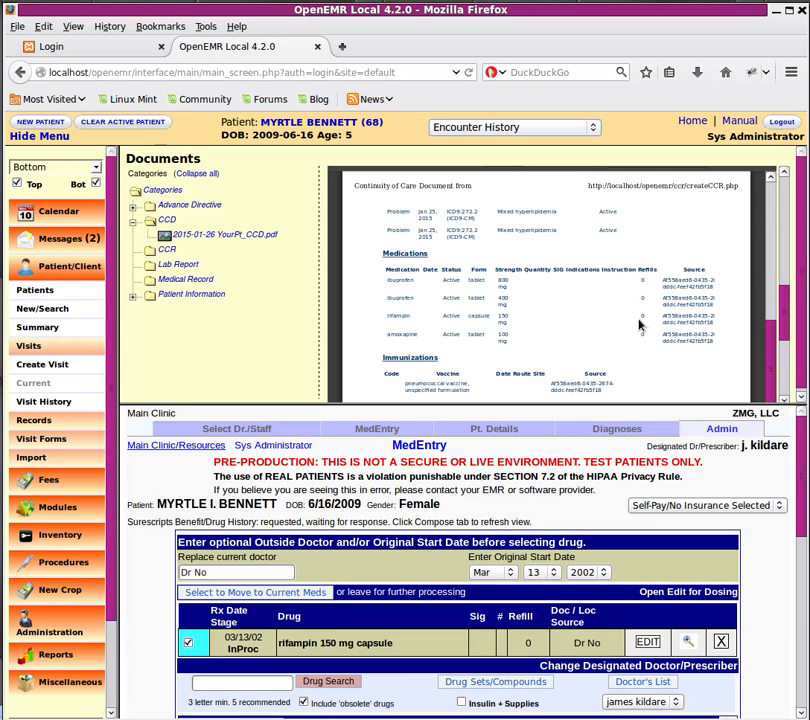
# Step: Edit the rifampin dosing to 1-2 capsules by mouth TID with a 10-day supply, and save the prescription
pyautogui.scroll(-3, 412, 452)
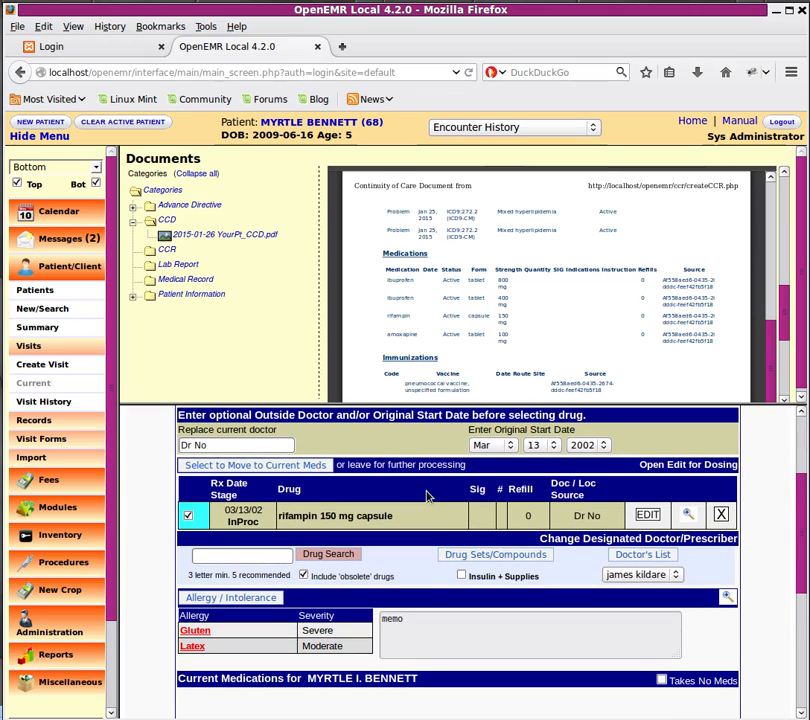
pyautogui.click(648, 515)
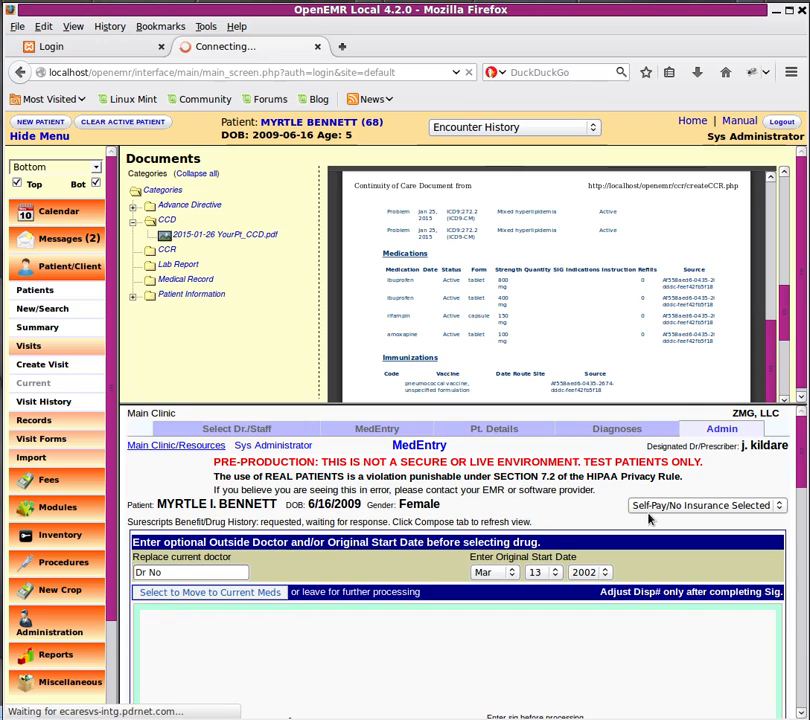
pyautogui.scroll(-3, 649, 516)
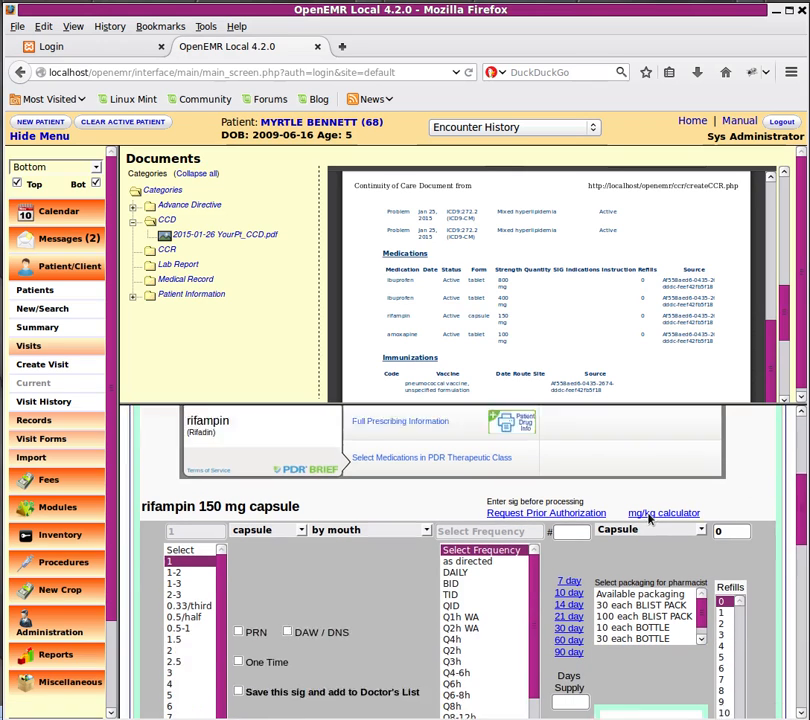
pyautogui.click(178, 535)
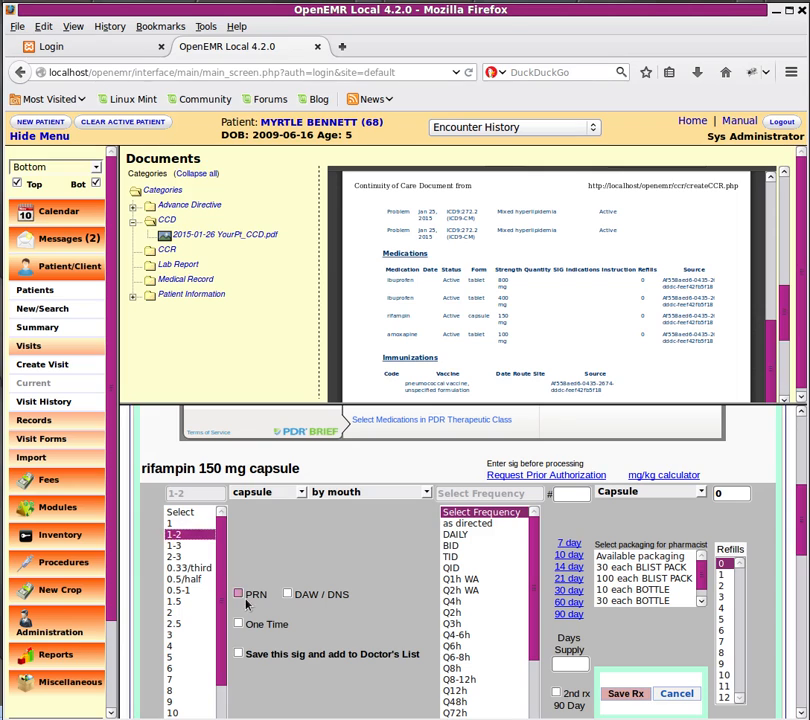
pyautogui.click(450, 557)
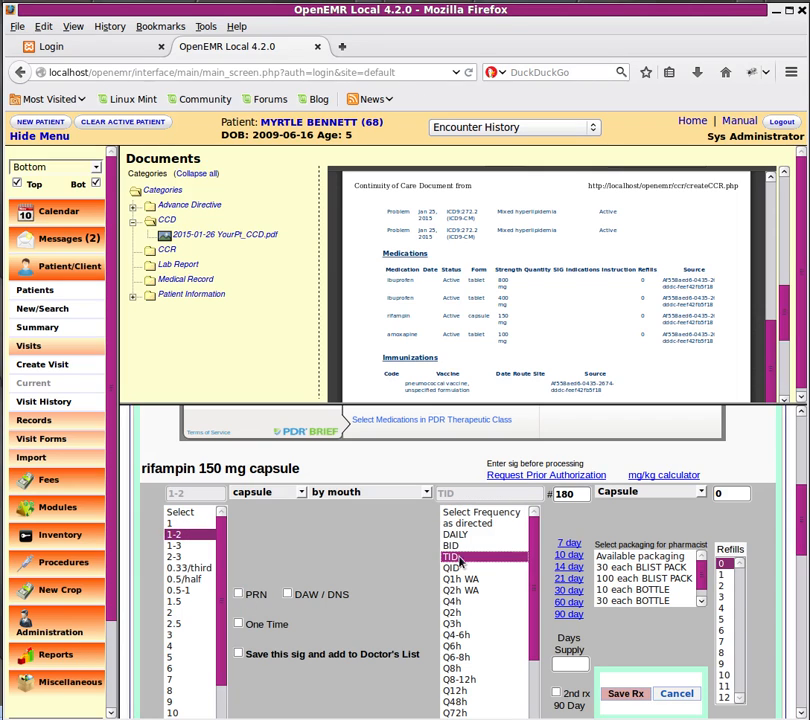
pyautogui.click(568, 554)
pyautogui.scroll(-1, 608, 588)
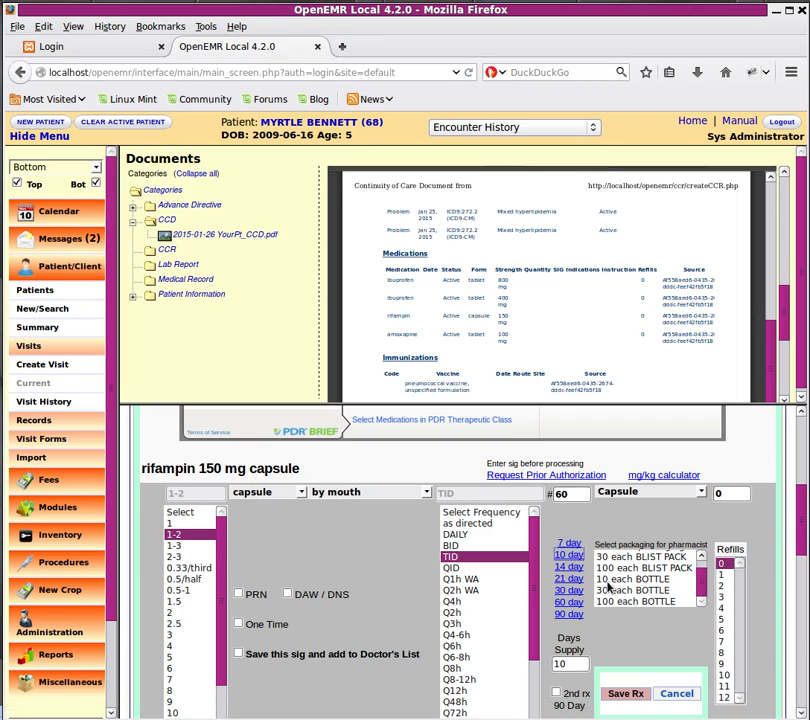
pyautogui.click(626, 697)
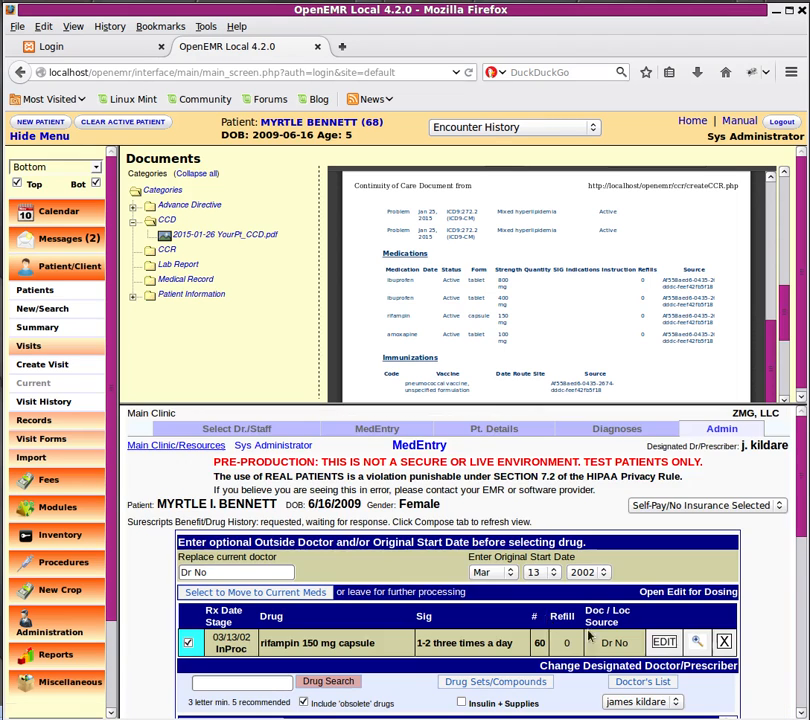
# Step: Enlarge the medication entry frame and move the selected rifampin prescription to the patient's current medications
pyautogui.scroll(-3, 440, 600)
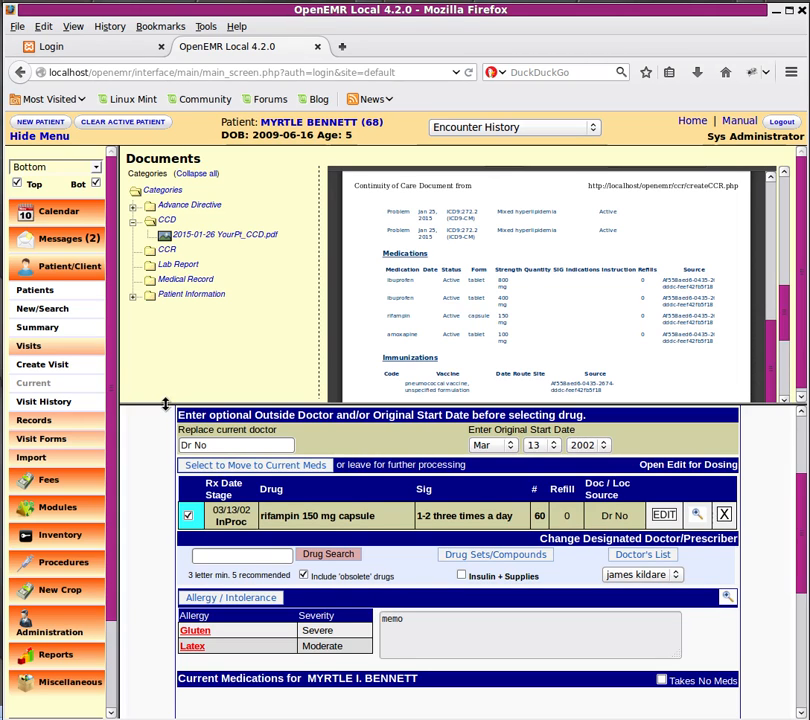
pyautogui.moveTo(165, 404); pyautogui.dragTo(188, 328)
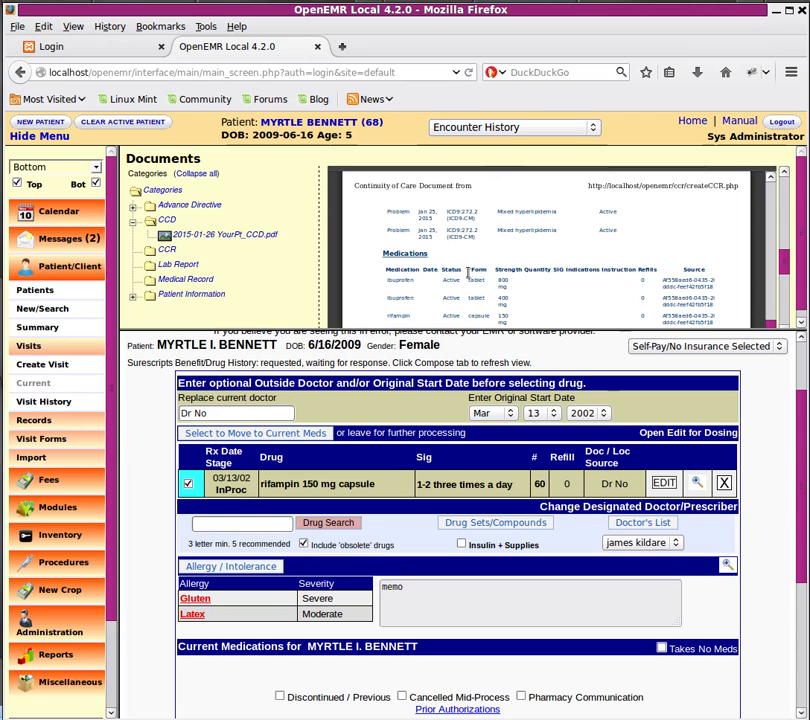
pyautogui.scroll(-1, 467, 273)
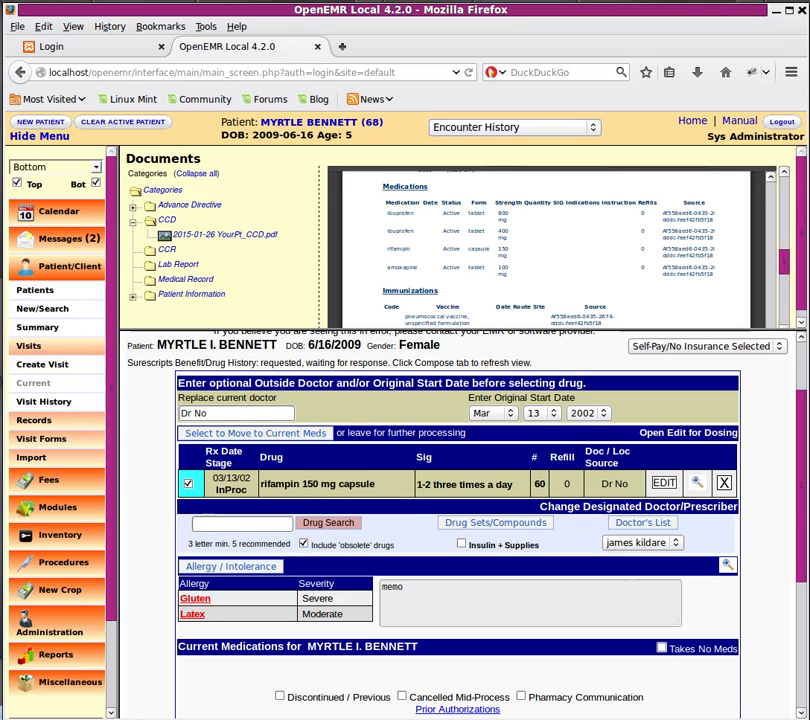
pyautogui.click(188, 484)
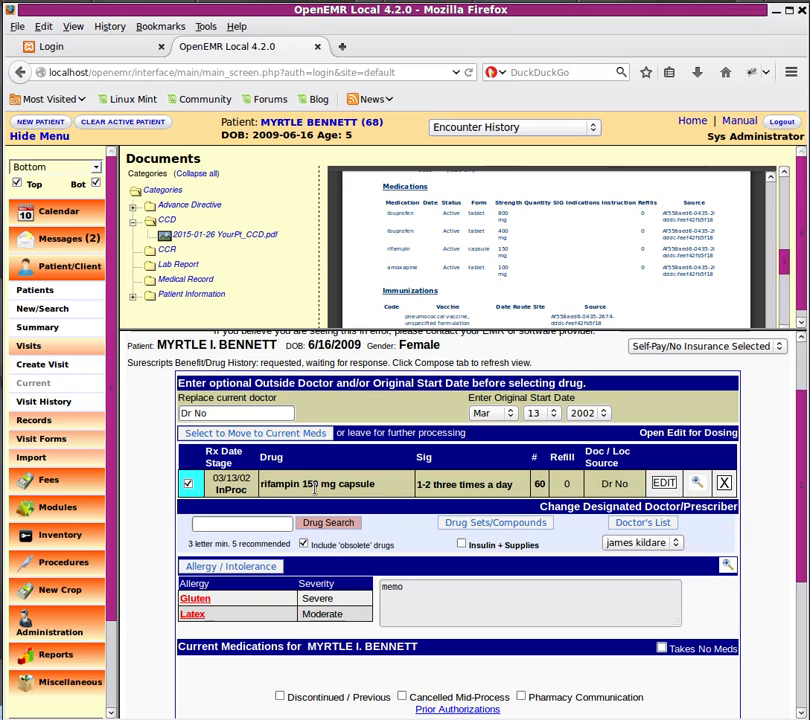
pyautogui.click(297, 434)
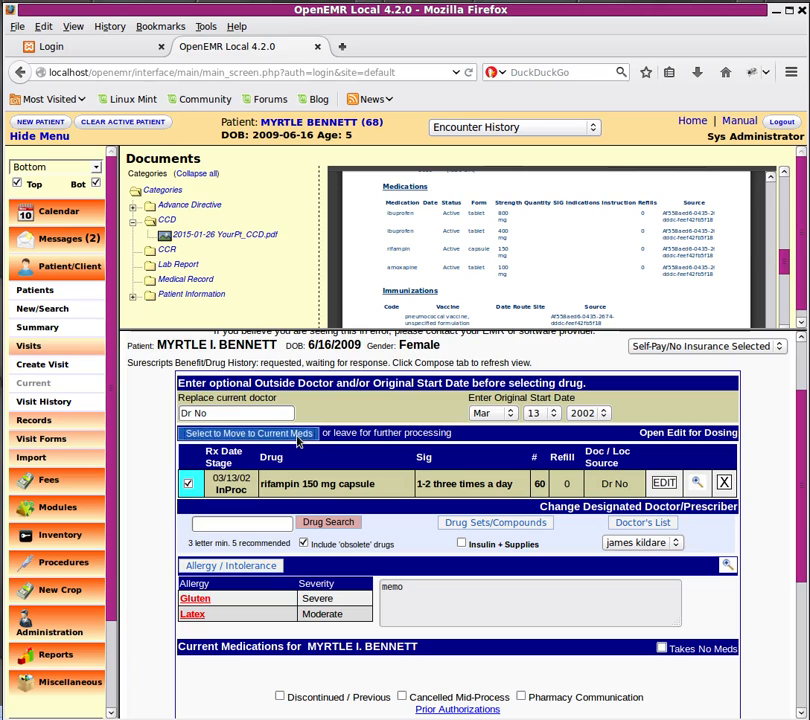
pyautogui.scroll(-1, 598, 493)
pyautogui.scroll(-2, 598, 493)
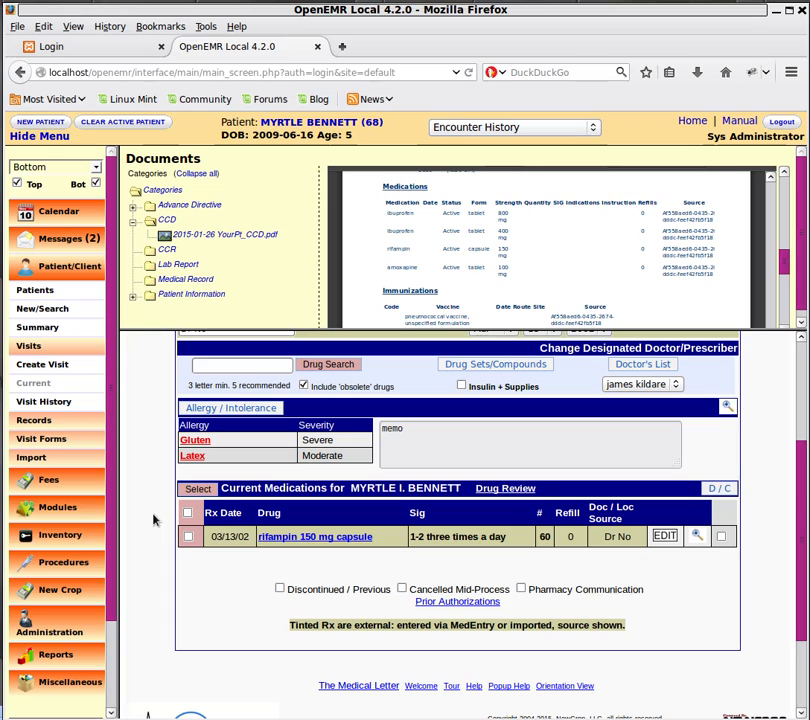
# Step: Reload the patient's summary to import the prescription history, and acknowledge the import notice
pyautogui.click(48, 328)
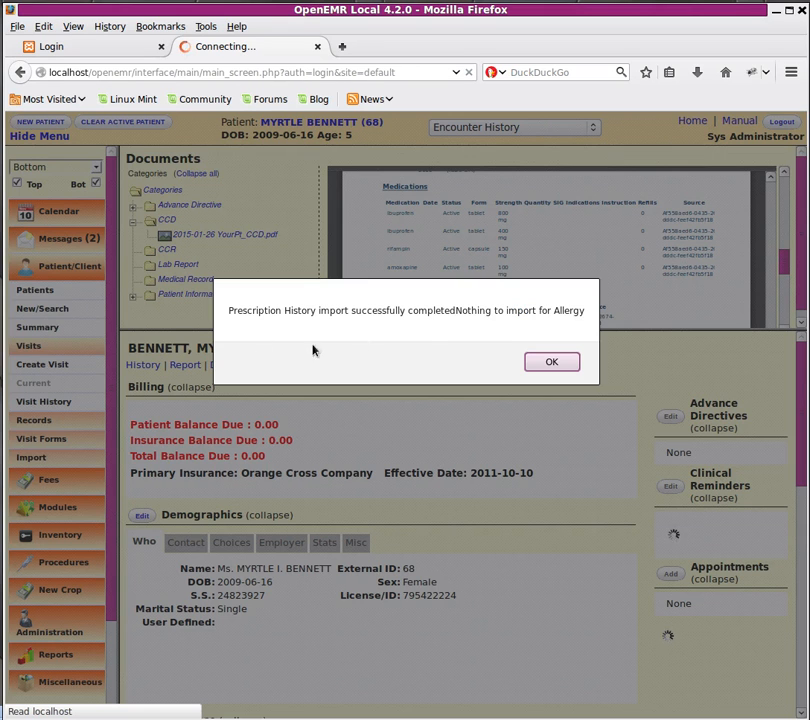
pyautogui.click(560, 366)
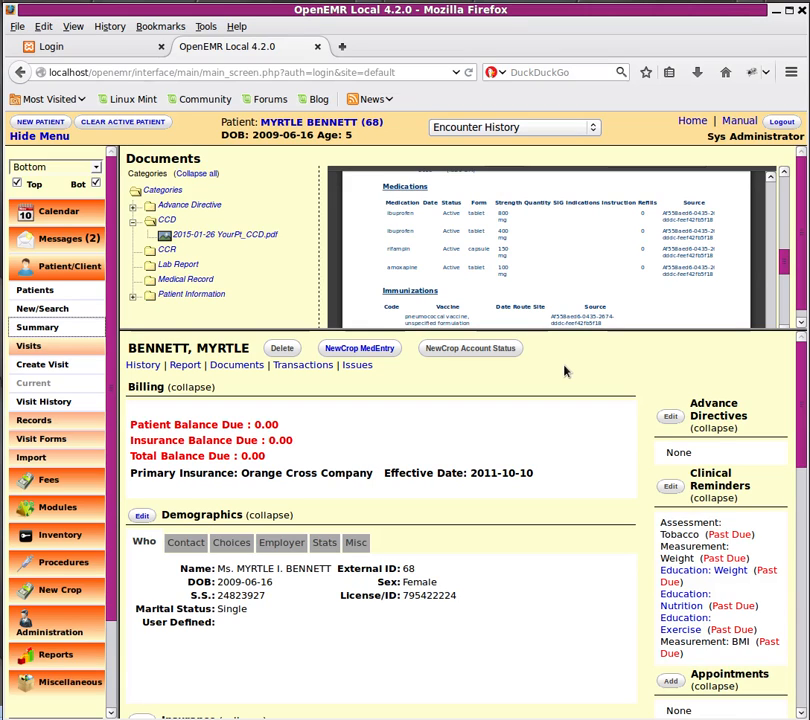
pyautogui.scroll(-3, 564, 371)
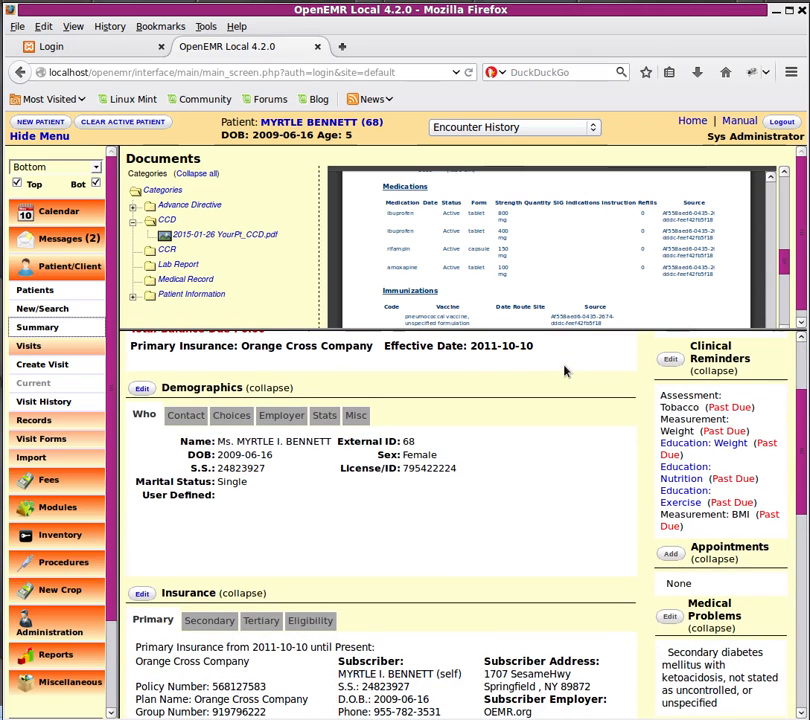
pyautogui.scroll(3, 551, 378)
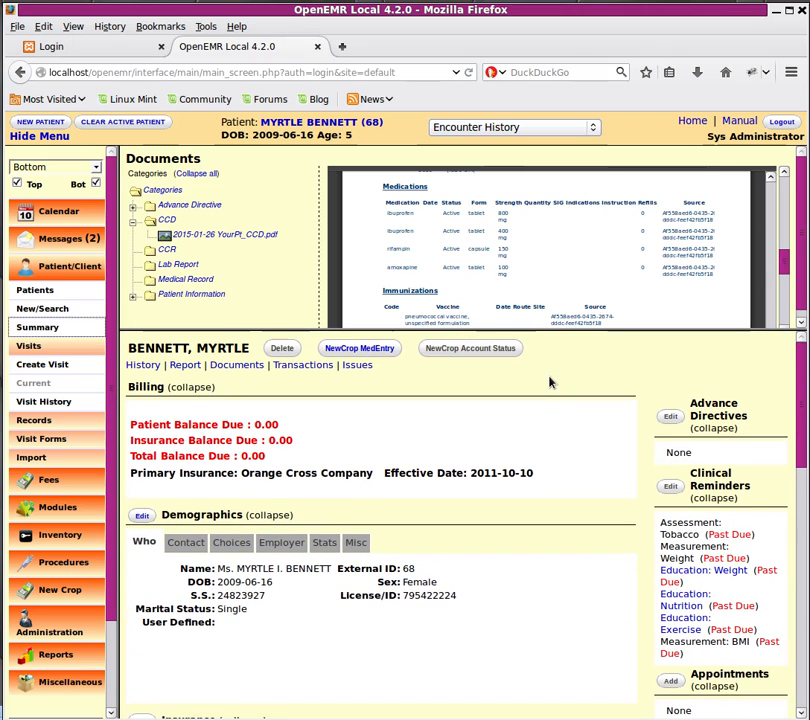
# Step: Open the patient's issues list and display the CCD's Alerts section alongside it
pyautogui.click(357, 365)
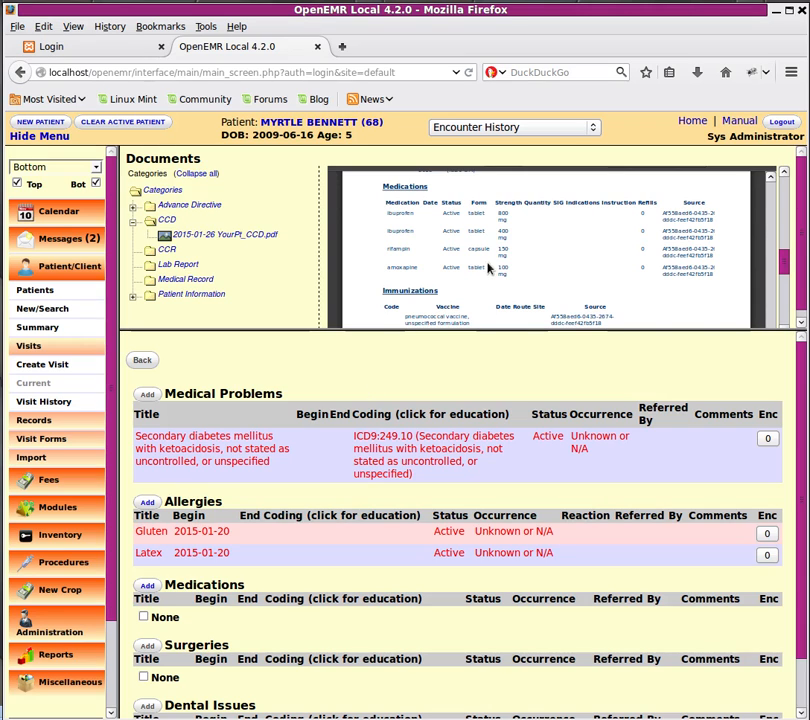
pyautogui.scroll(5, 485, 262)
pyautogui.scroll(-3, 480, 268)
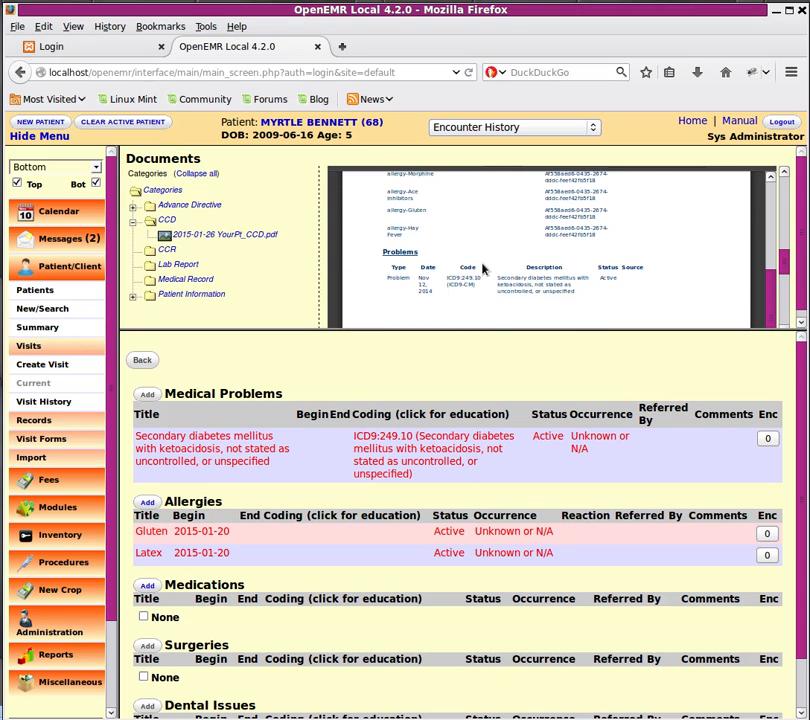
pyautogui.scroll(1, 482, 268)
pyautogui.scroll(1, 483, 265)
pyautogui.scroll(-1, 481, 264)
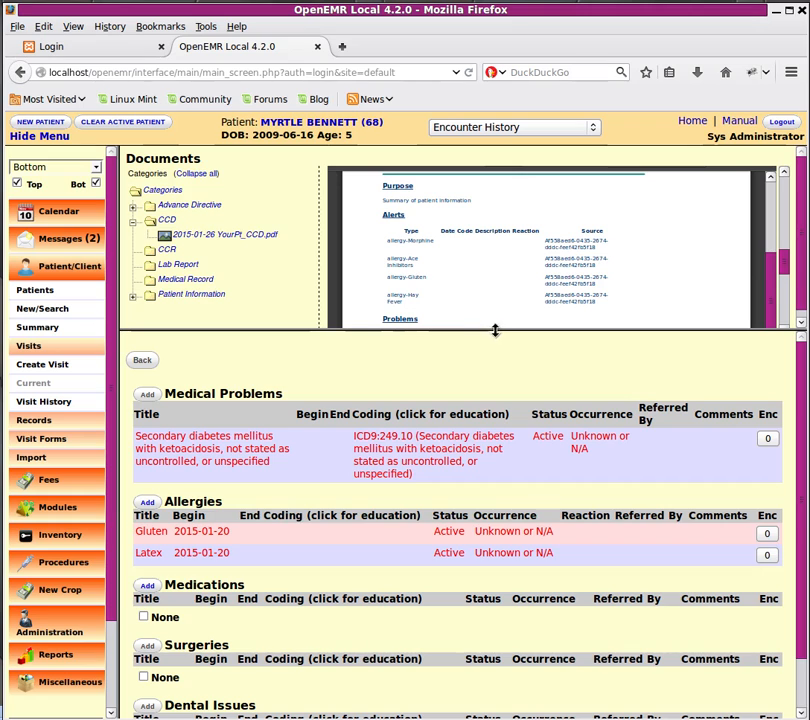
# Step: Enlarge the CCD document frame and open the MedEntry allergy/intolerance form from the patient's allergies
pyautogui.moveTo(495, 329); pyautogui.dragTo(505, 377)
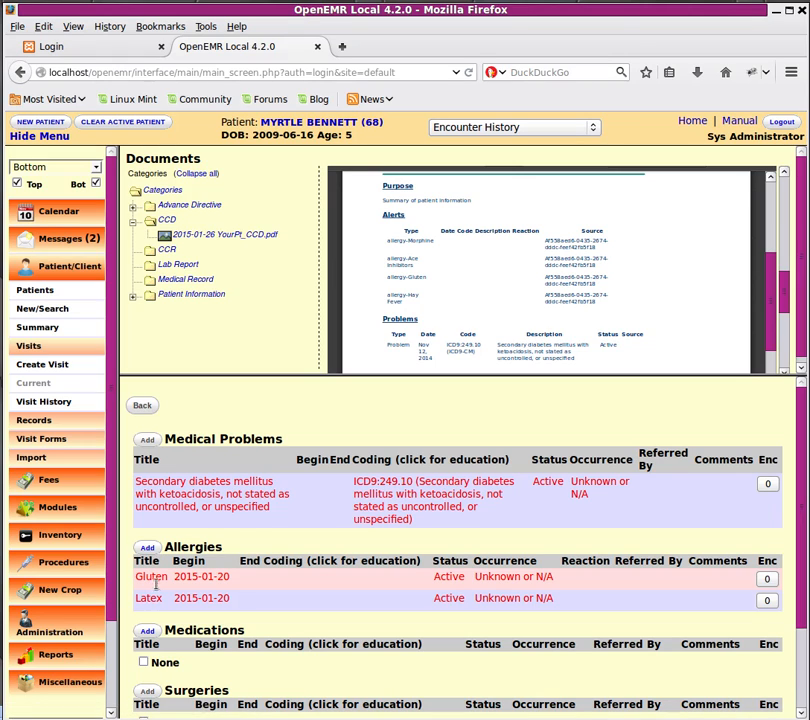
pyautogui.click(148, 551)
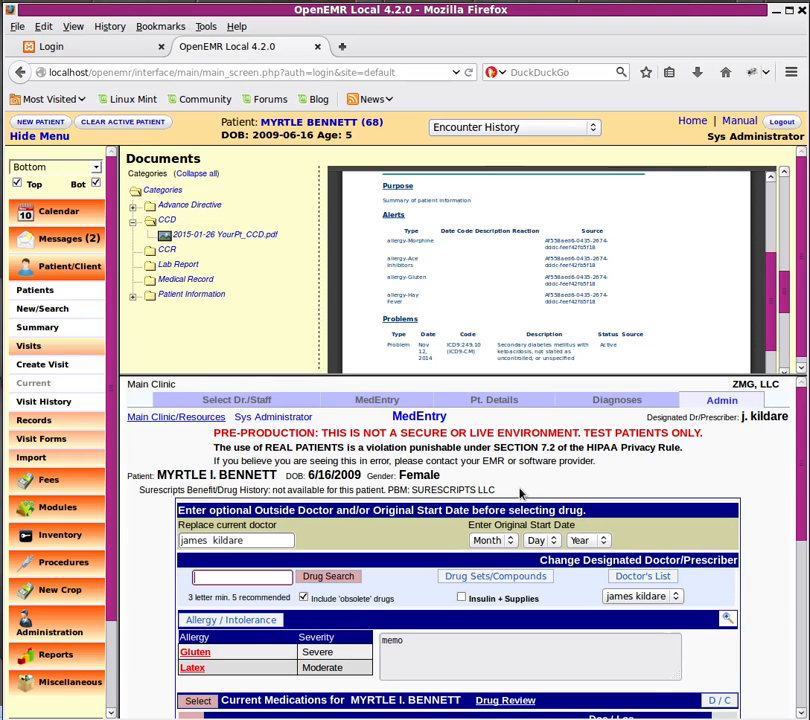
pyautogui.scroll(-3, 363, 604)
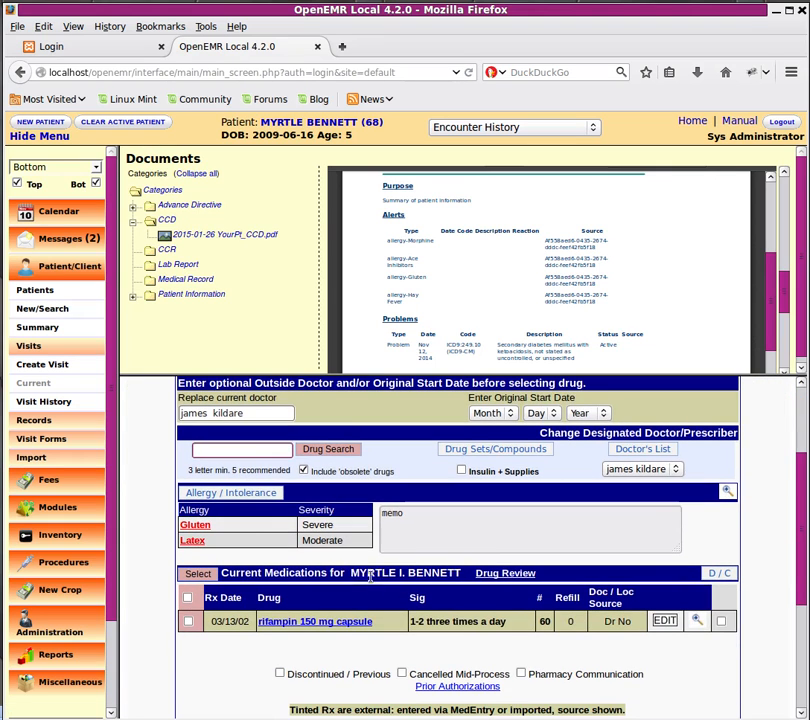
pyautogui.click(244, 494)
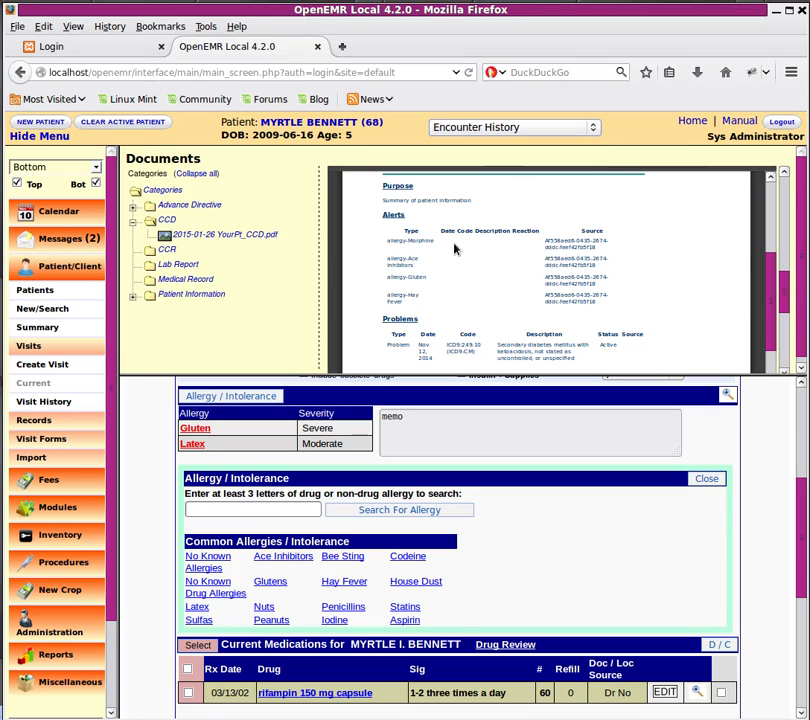
# Step: Search the allergy list for "morph" and select morphine as the patient's new allergy
pyautogui.click(295, 514)
pyautogui.write('mor')
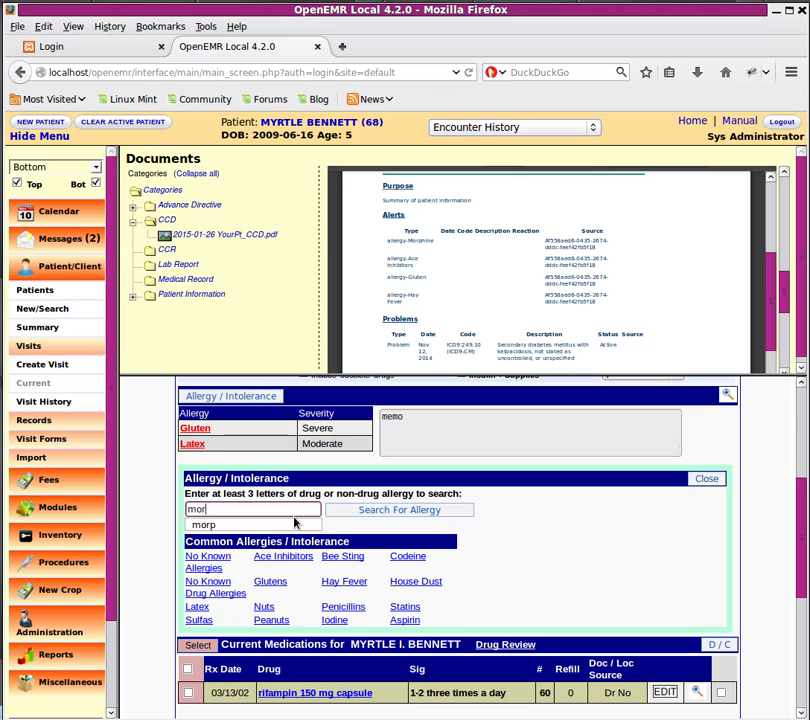
pyautogui.write('ph')
pyautogui.press('Return')
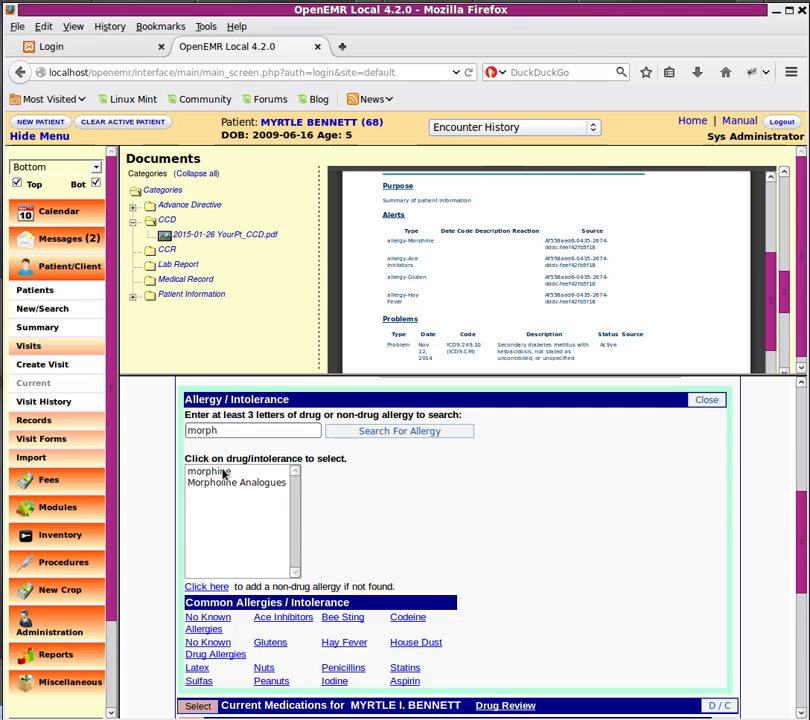
pyautogui.click(224, 475)
# Step: Set the morphine allergy's severity to Moderate and its onset date to Mar 4, 2013
pyautogui.moveTo(449, 495); pyautogui.dragTo(296, 497)
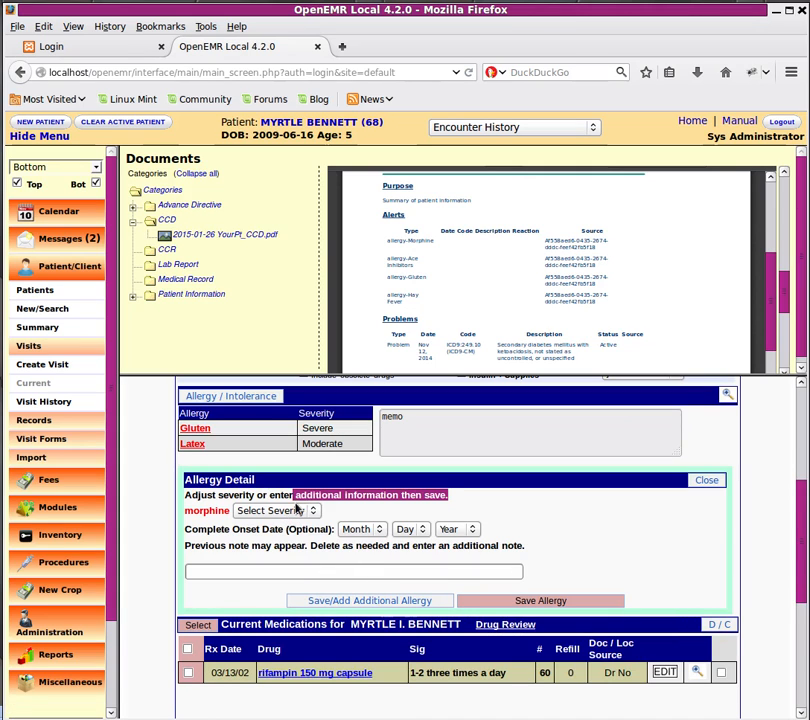
pyautogui.click(296, 510)
pyautogui.click(299, 598)
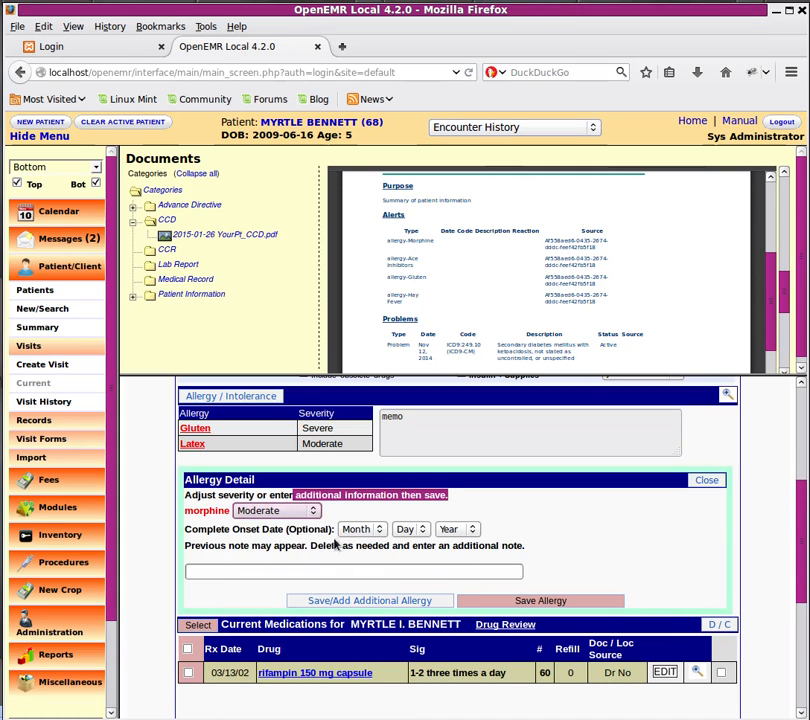
pyautogui.click(360, 529)
pyautogui.click(354, 579)
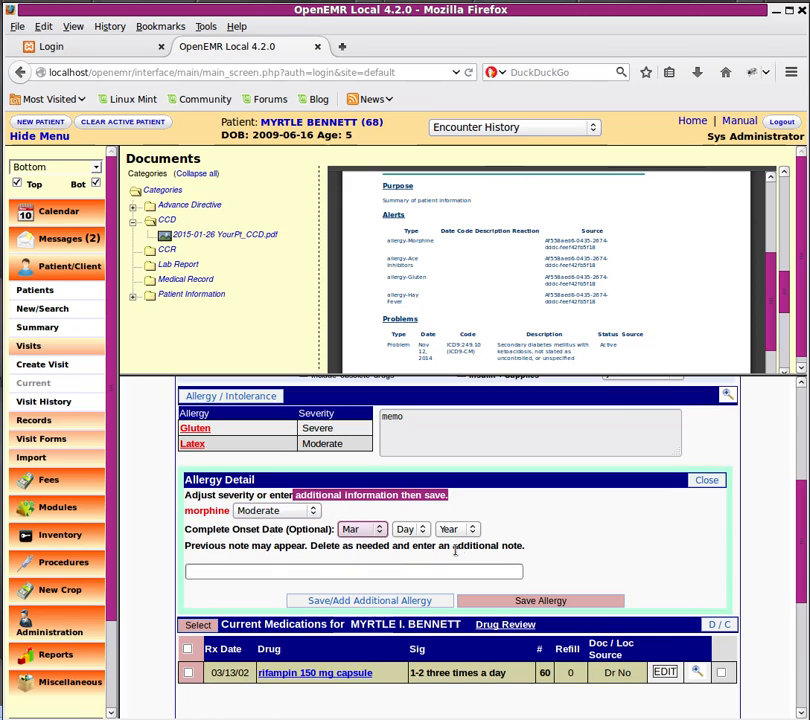
pyautogui.click(407, 529)
pyautogui.click(405, 589)
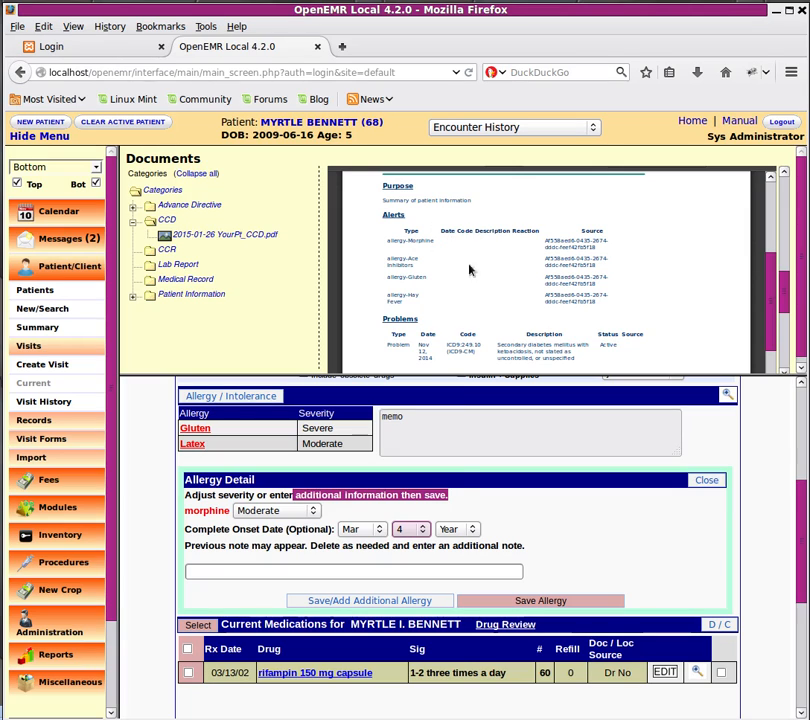
pyautogui.click(455, 530)
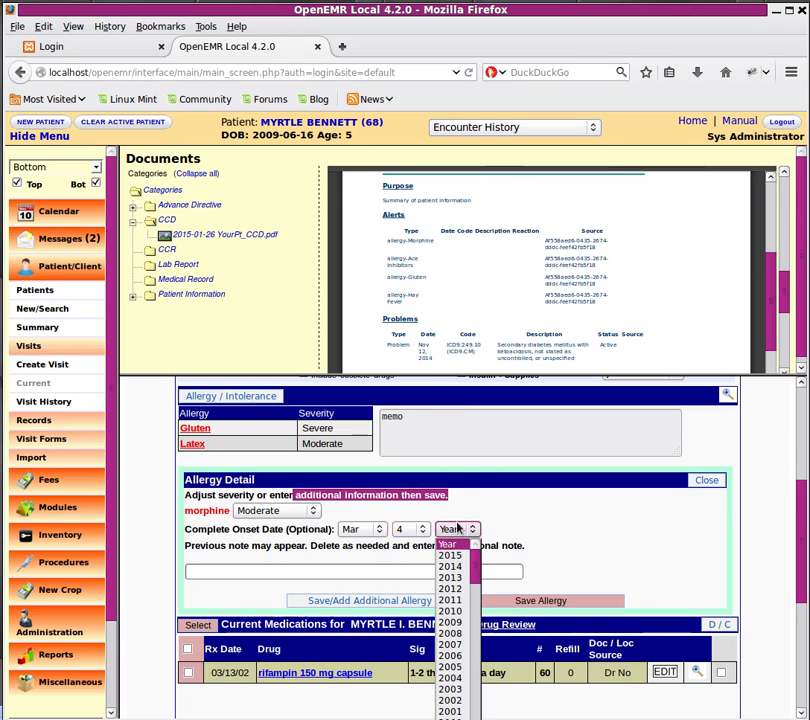
pyautogui.click(447, 576)
# Step: Add the note "comment" to the morphine allergy and save it
pyautogui.click(435, 569)
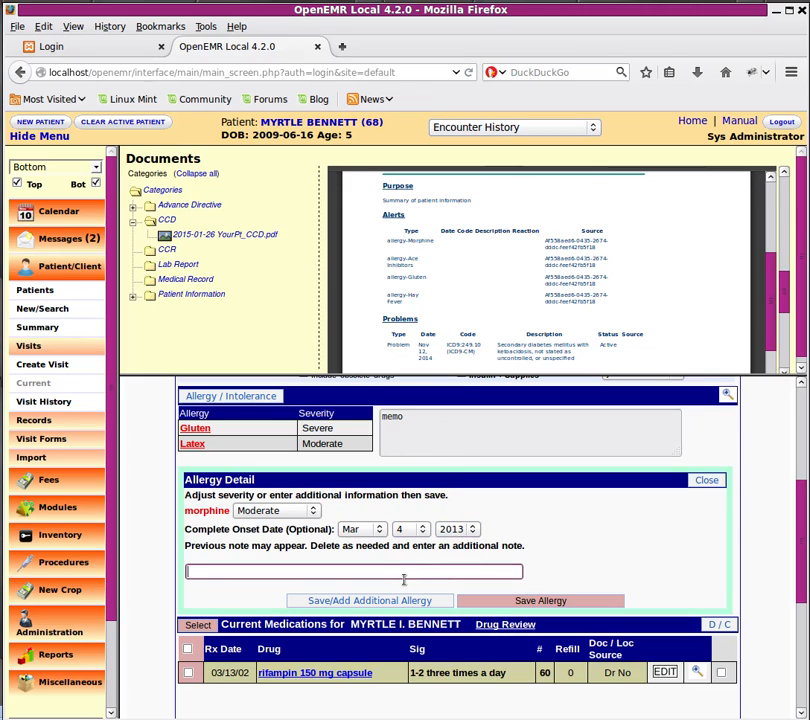
pyautogui.write('comment')
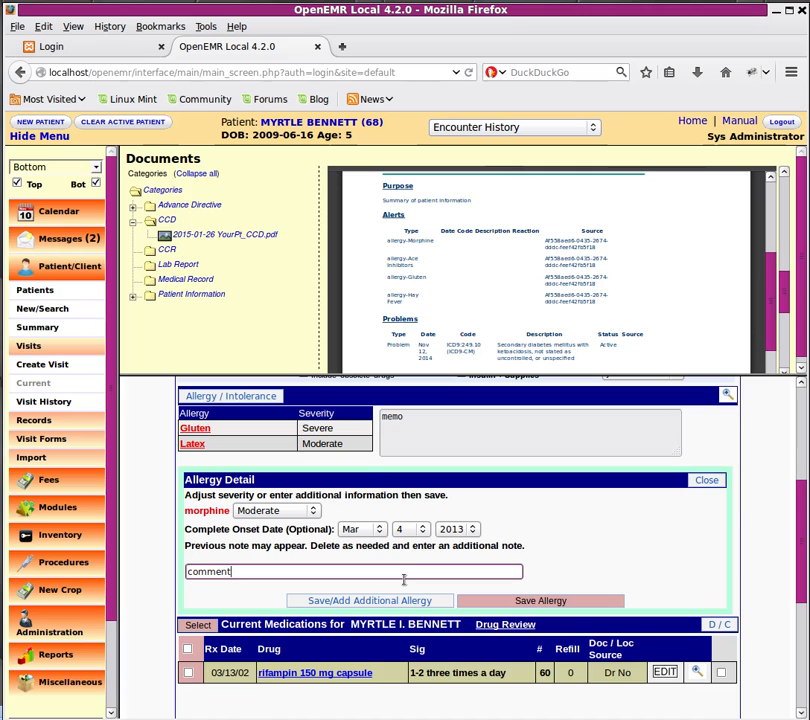
pyautogui.click(522, 603)
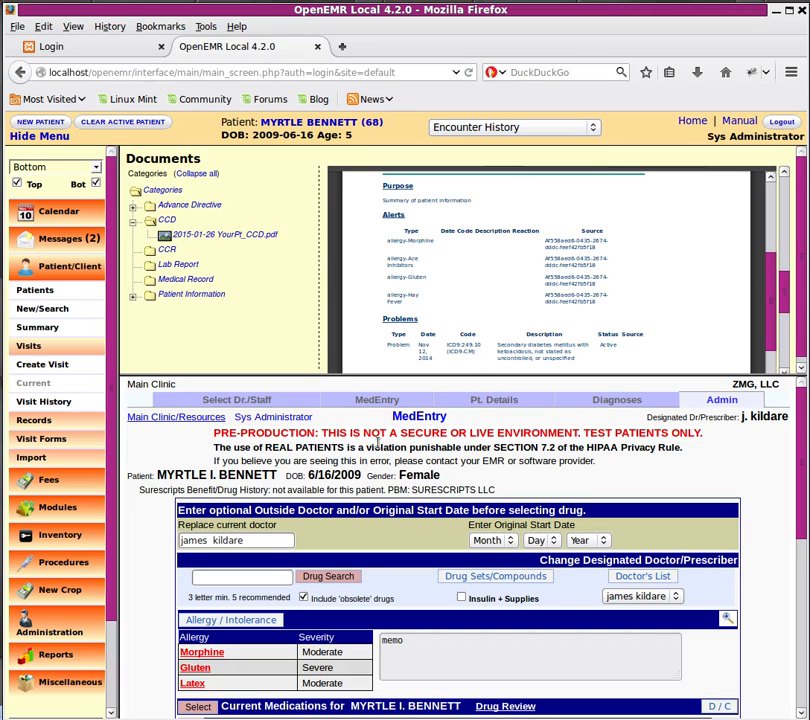
# Step: Review the patient's Allergy Maintenance Log, including the entry notes, and close it
pyautogui.scroll(-3, 382, 453)
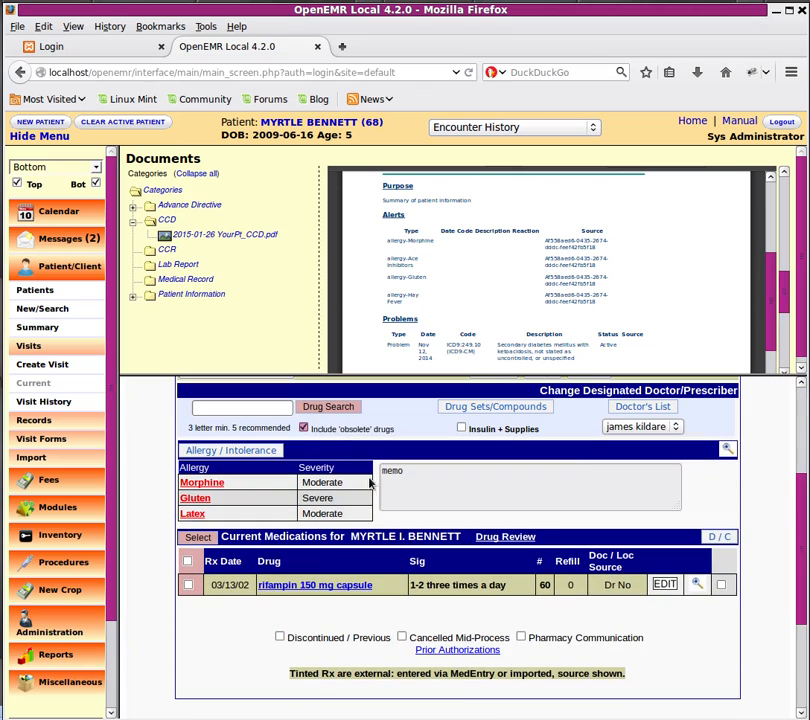
pyautogui.click(727, 452)
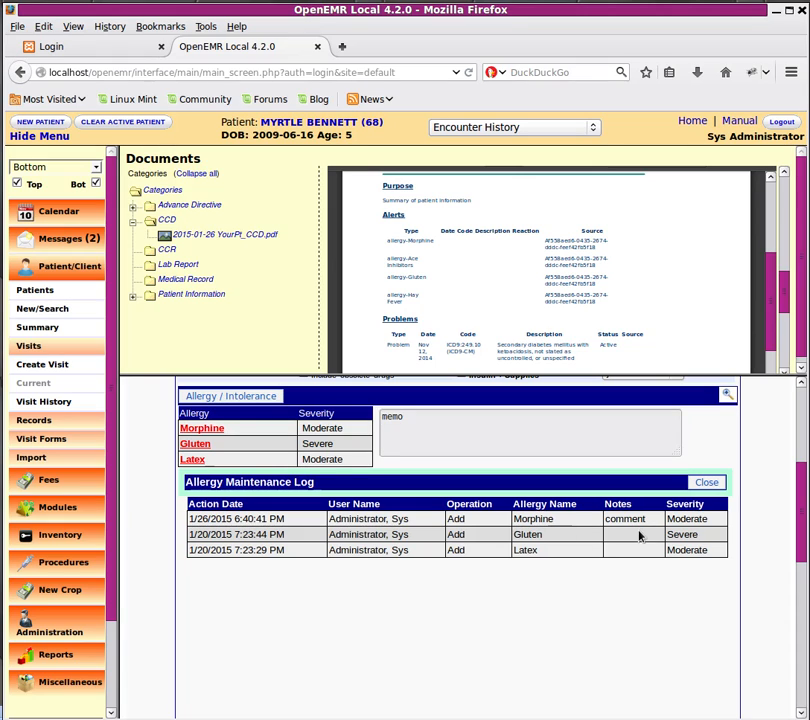
pyautogui.click(709, 485)
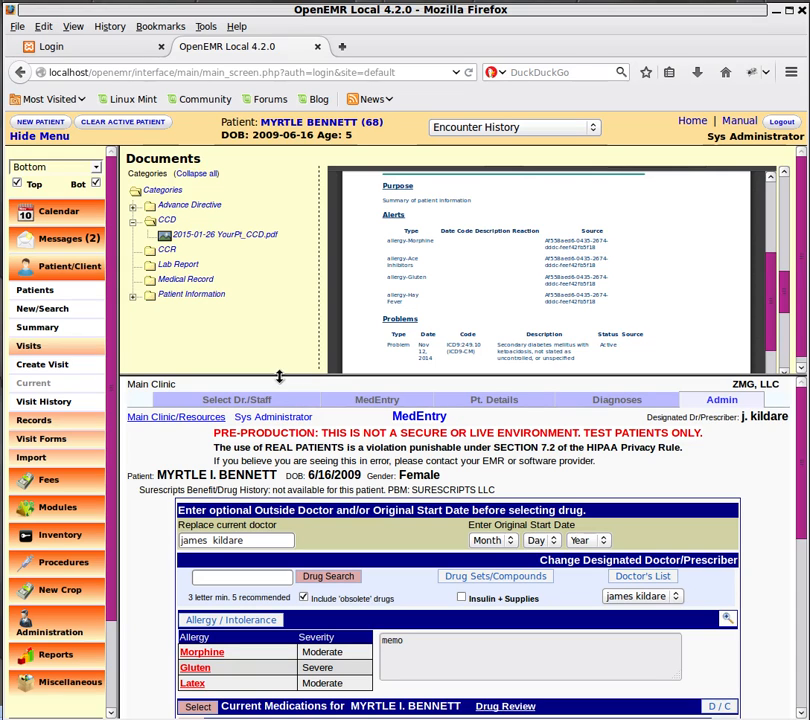
# Step: Enlarge the CCD document frame, reset the frame navigation to Default, and clear the active patient
pyautogui.moveTo(280, 379); pyautogui.dragTo(305, 461)
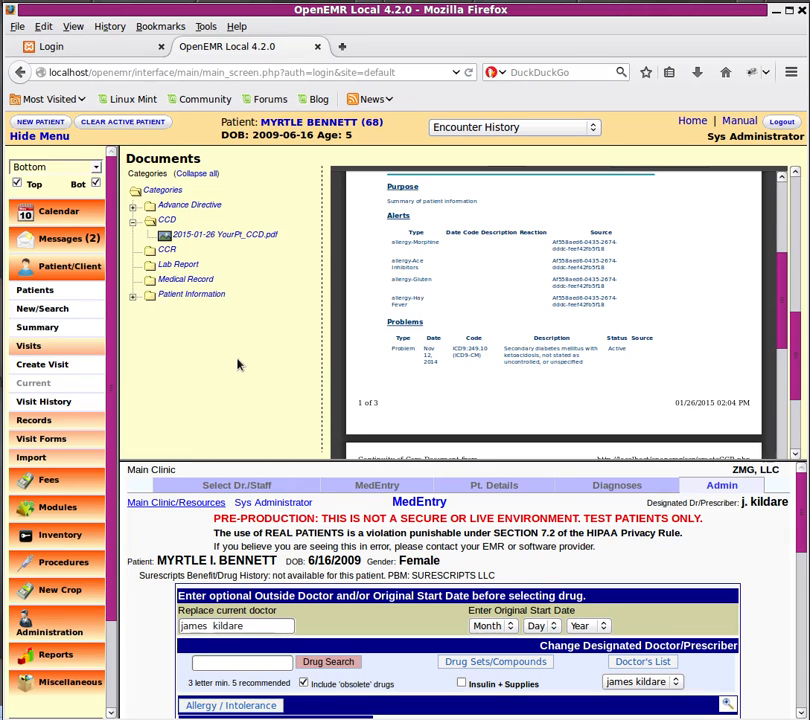
pyautogui.click(62, 168)
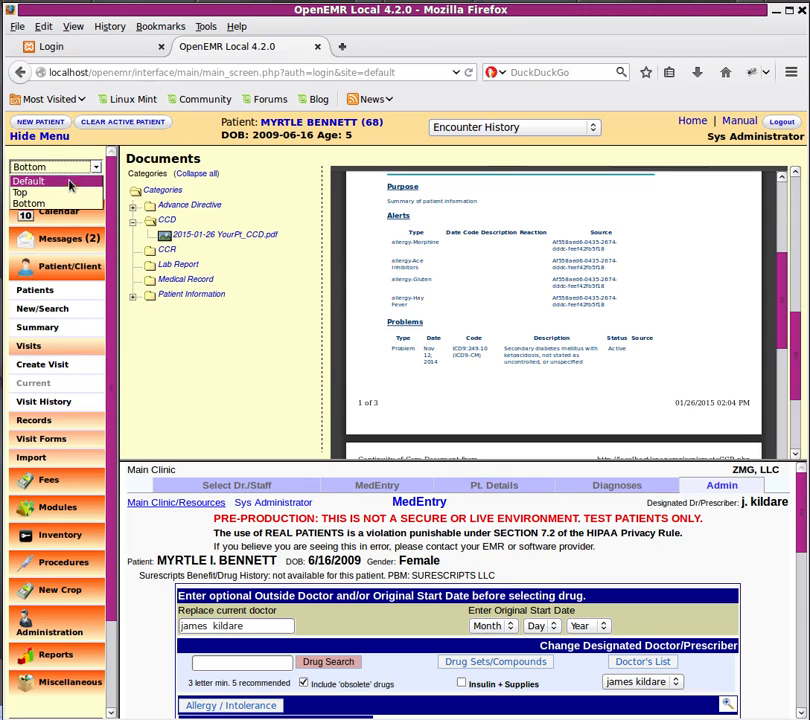
pyautogui.click(72, 182)
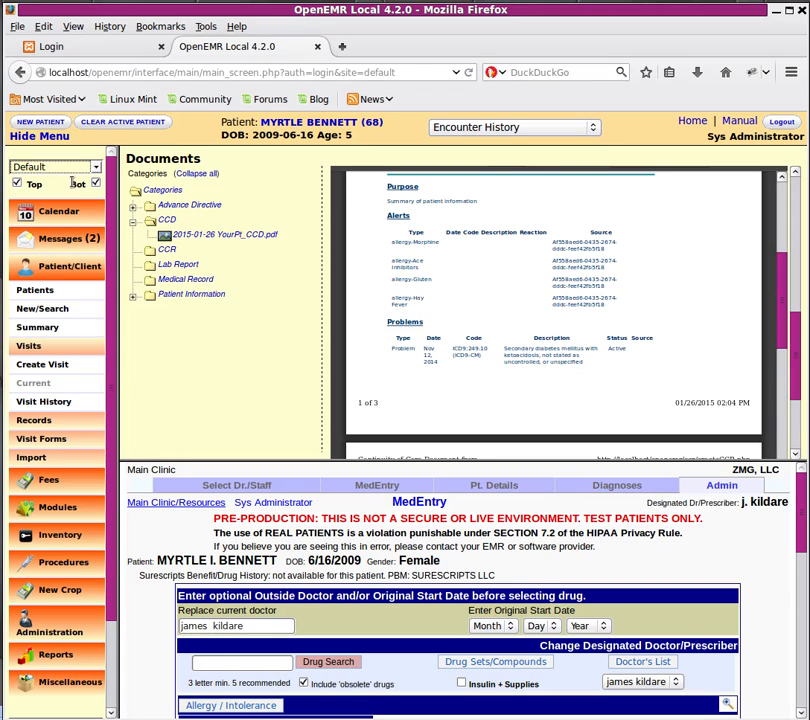
pyautogui.click(123, 123)
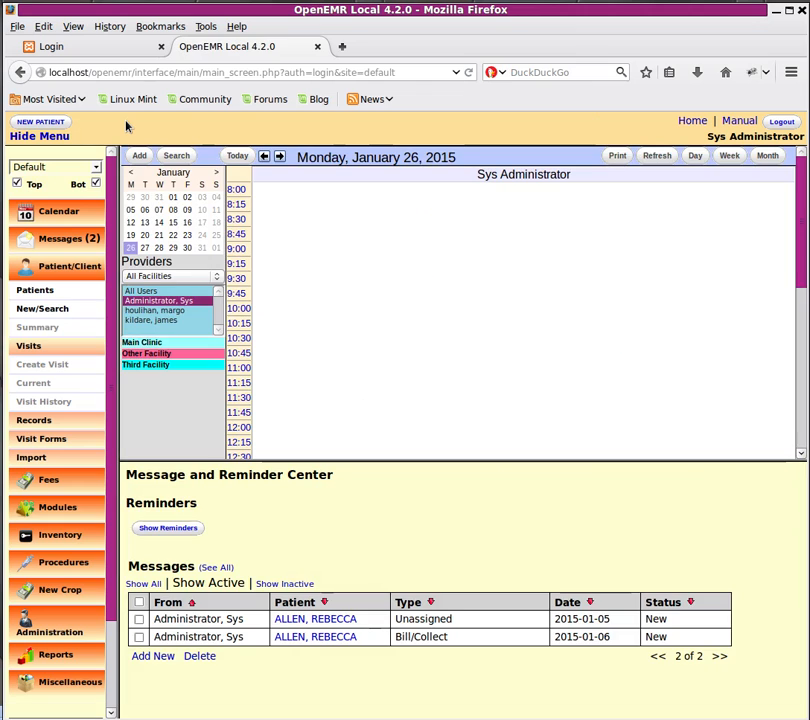